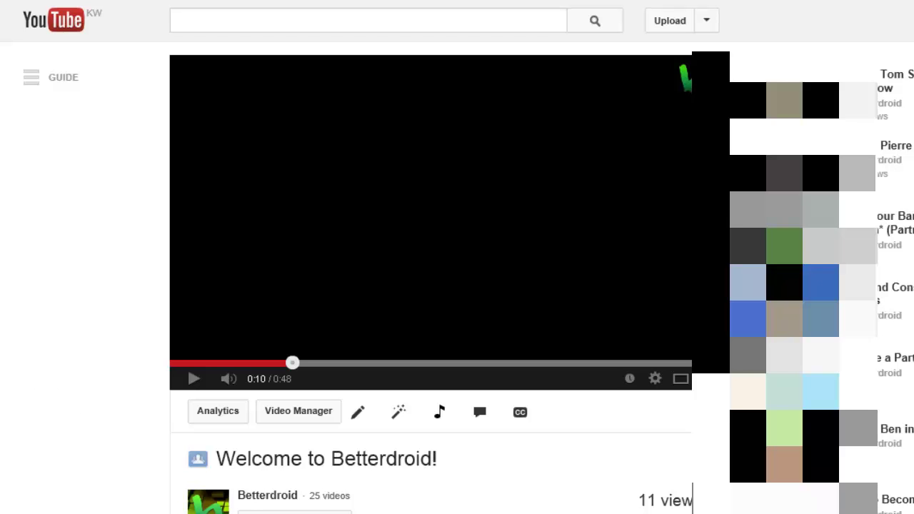
- Play the opening of the "Welcome to Betterdroid!" video and pause it at 0:02 on the logo intro
left_click(357, 505)
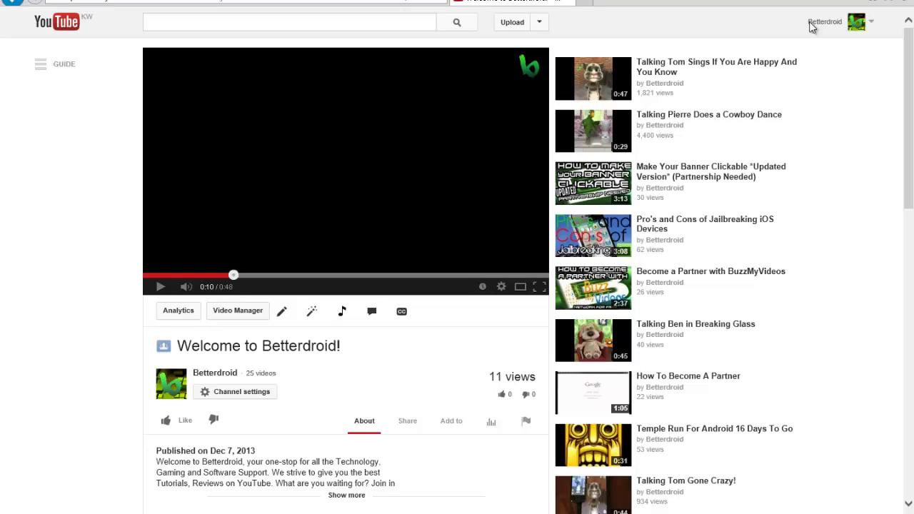
left_click(162, 275)
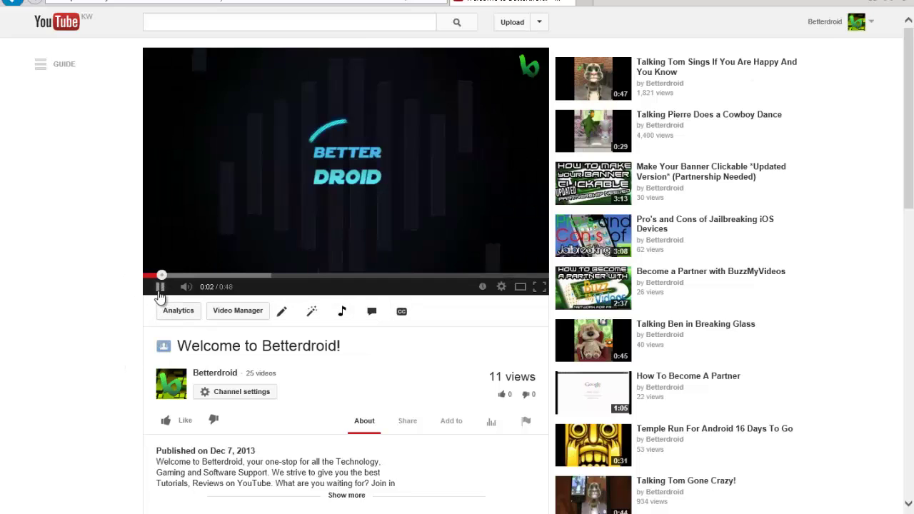
left_click(160, 286)
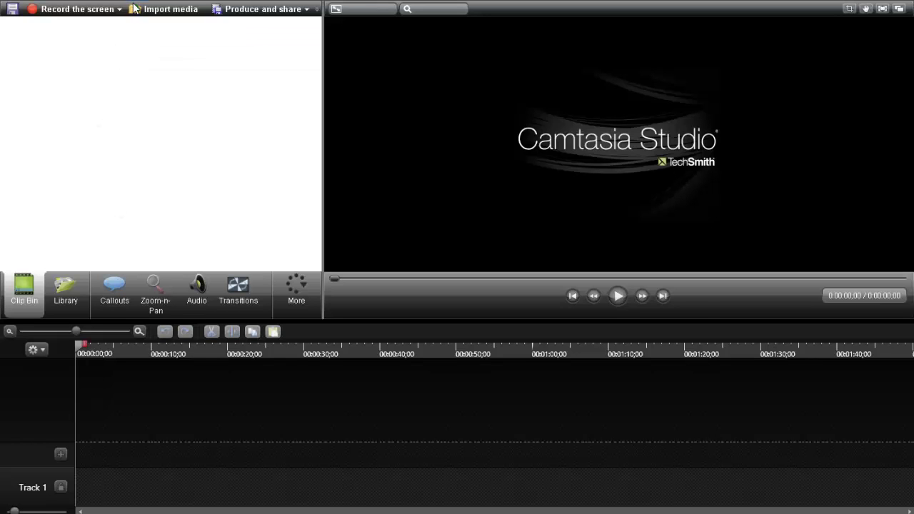
- Switch to Camtasia Studio and import the Audio and Render files from the Template by Ozone folder on the desktop
left_click(133, 9)
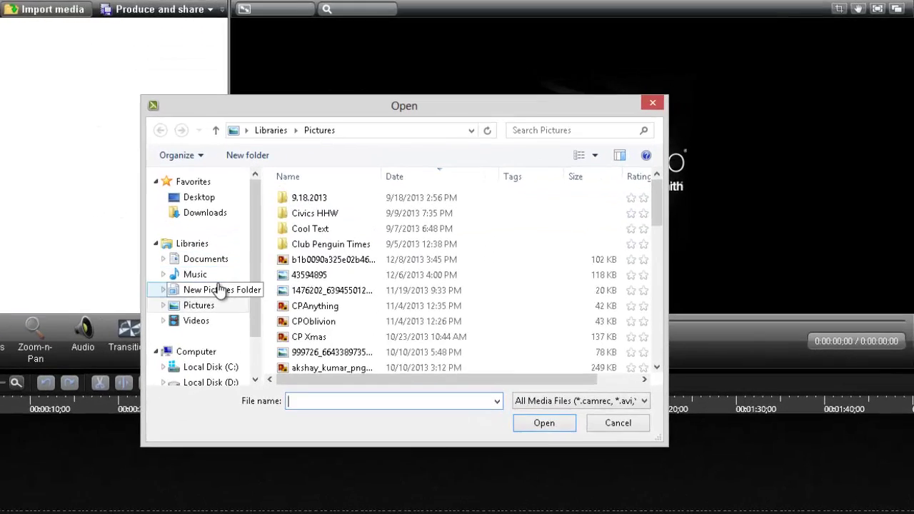
left_click(300, 250)
left_click(123, 227)
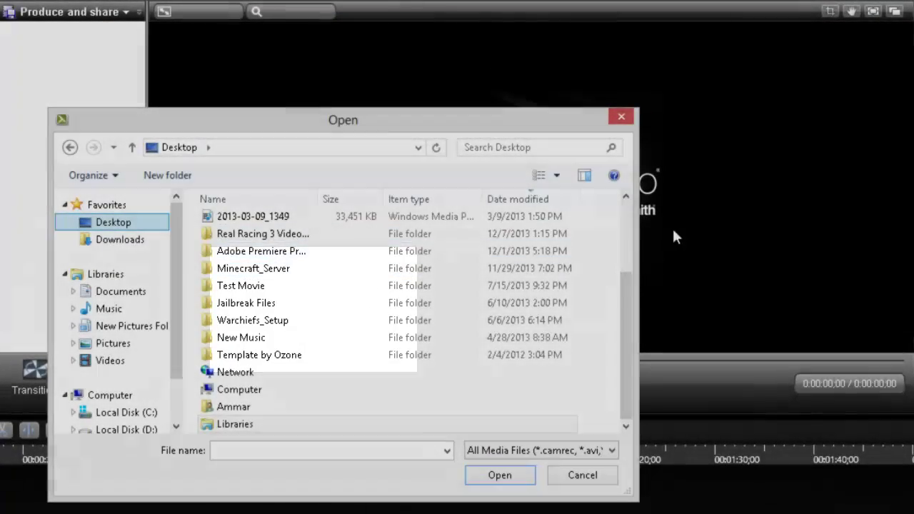
left_click_drag(627, 309, 624, 267)
double_click(291, 420)
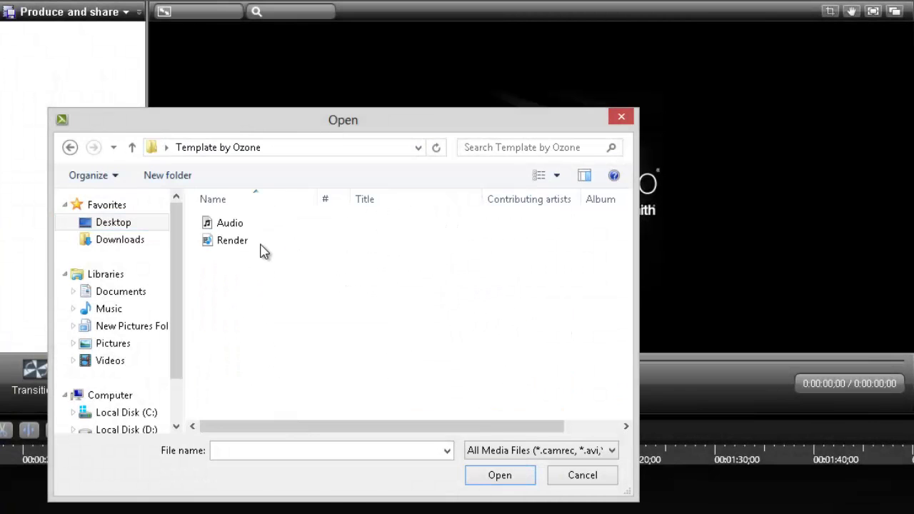
left_click(250, 229)
left_click(236, 241, "shift")
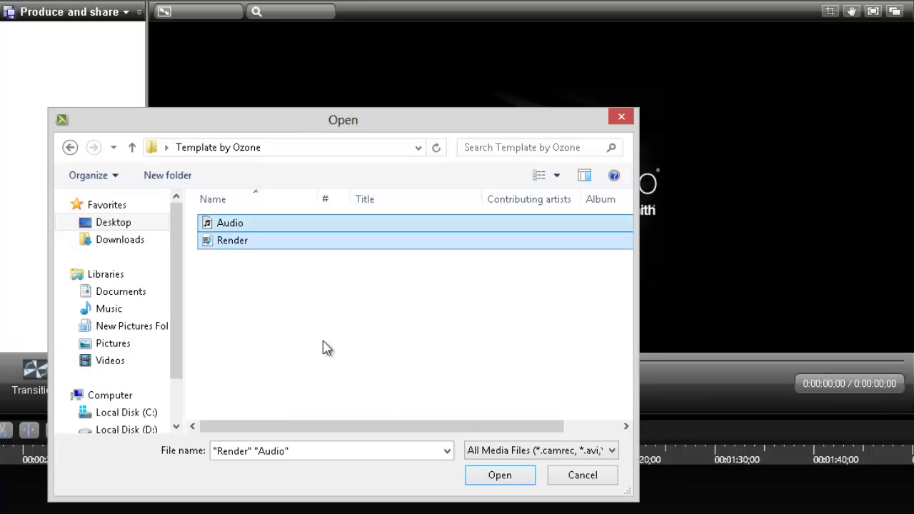
left_click(491, 478)
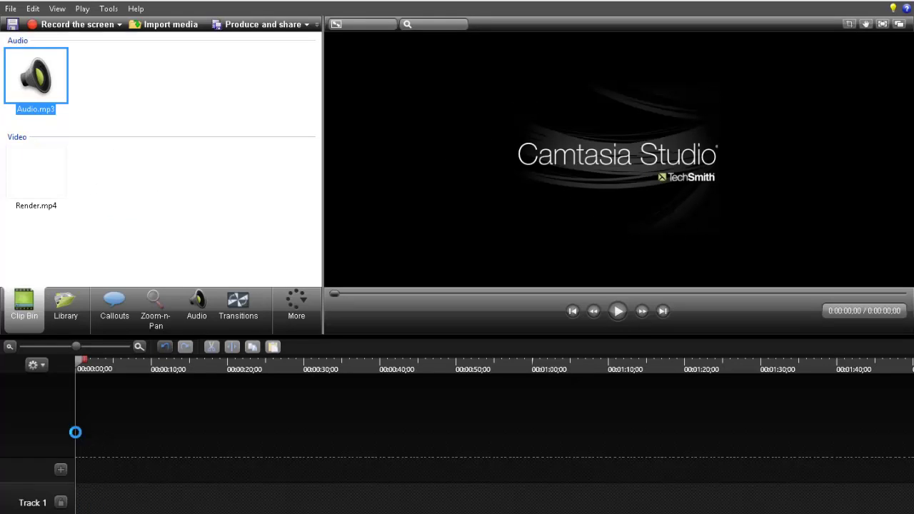
- Place Audio.mp3 on Track 1 and Render.mp4 on Track 2 from the timeline's start, with editing dimensions of 1280x720
left_click_drag(32, 182, 98, 464)
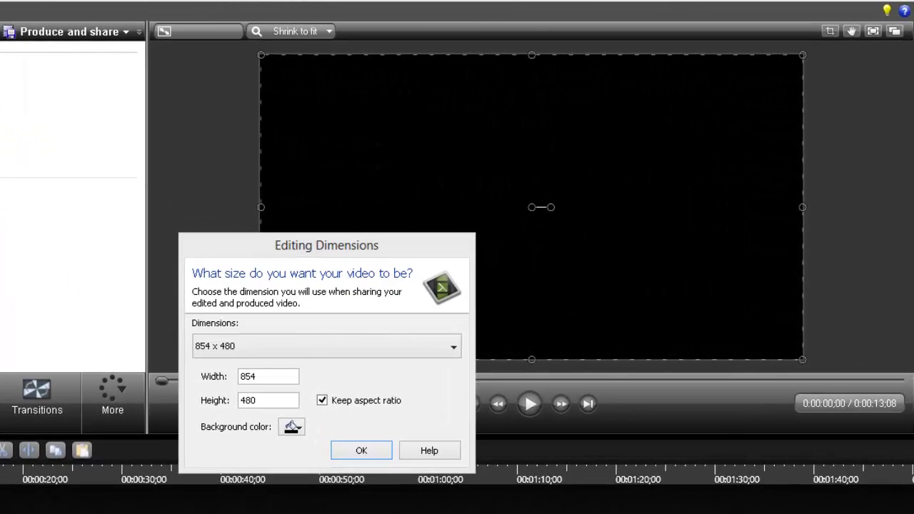
left_click(295, 348)
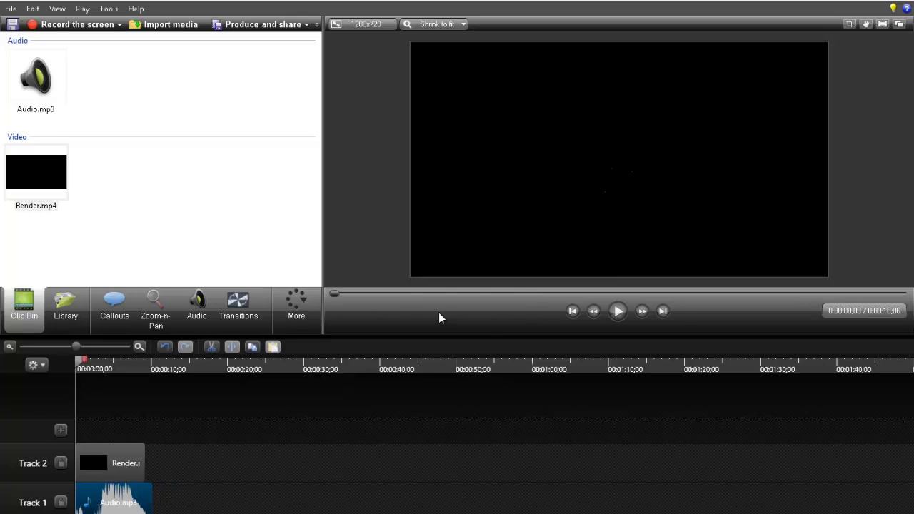
- Play the intro template and pause it at 0:00:05;07, where the empty cyan ring is shown
left_click(618, 311)
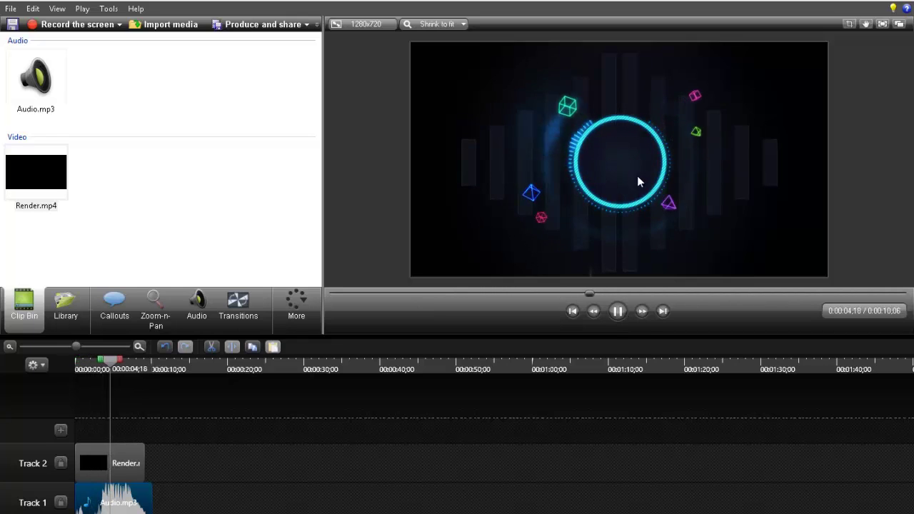
key("space")
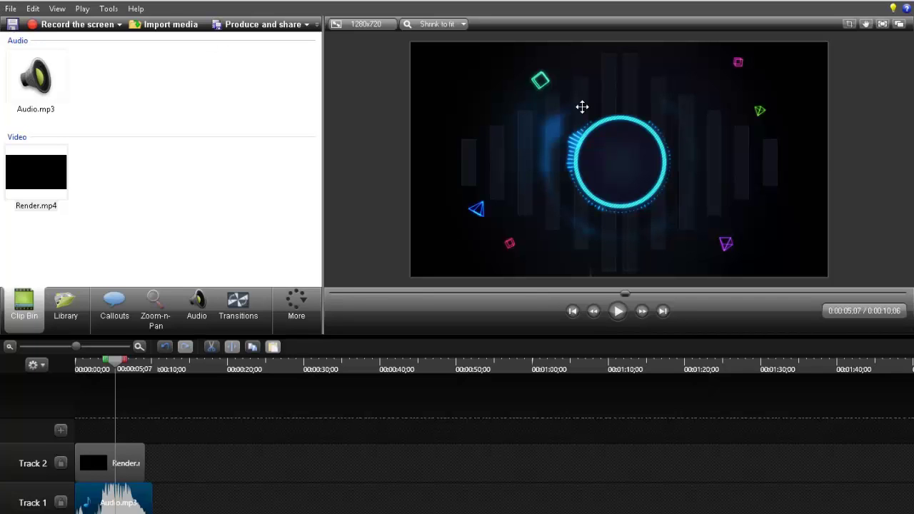
left_click_drag(596, 122, 663, 199)
- Frame the cyan ring tightly with a screenshot selection of about 153x148 pixels, and close the capture without saving
key("Print")
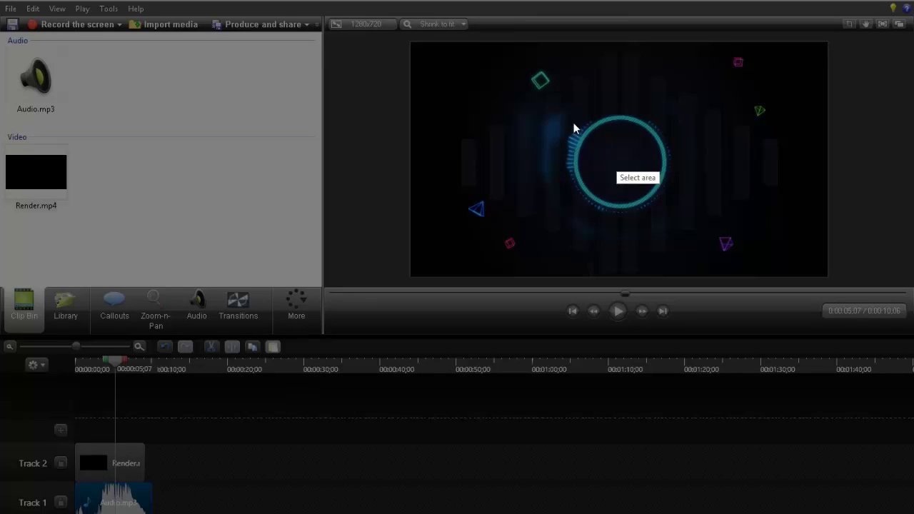
left_click_drag(556, 108, 684, 215)
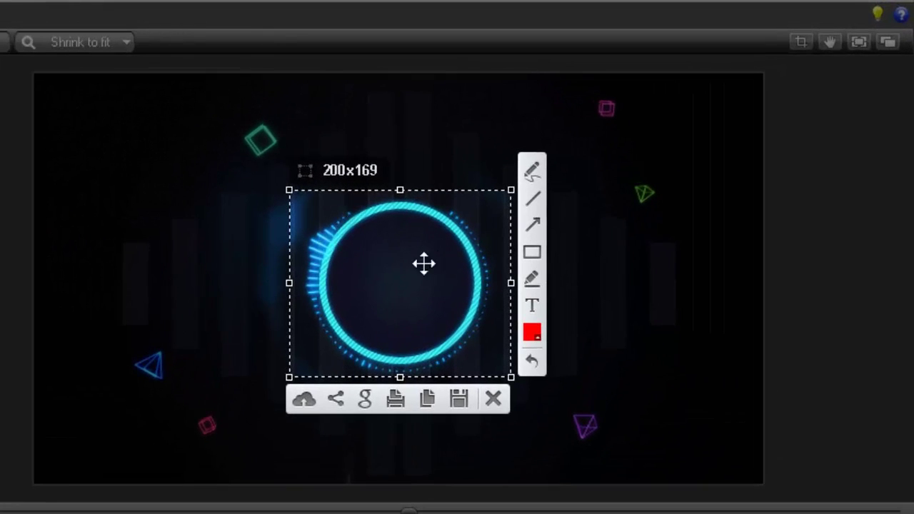
left_click_drag(307, 377, 323, 375)
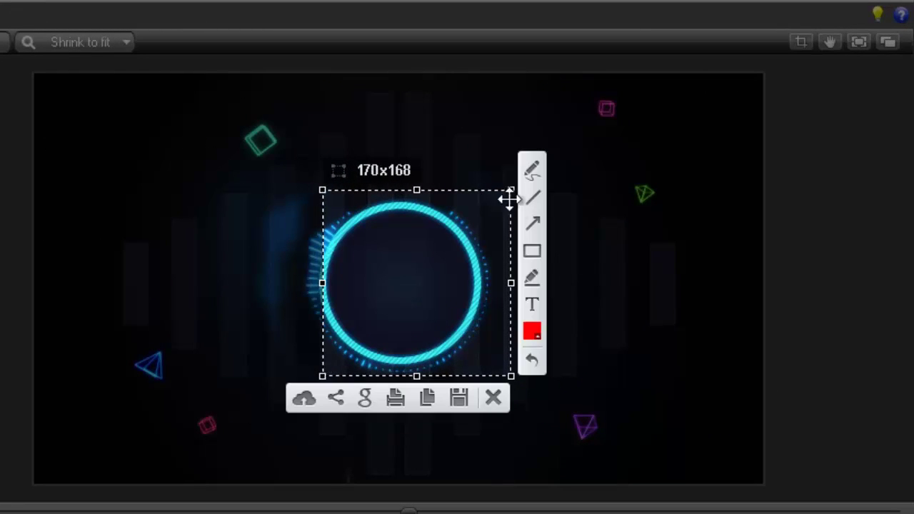
left_click_drag(509, 191, 489, 201)
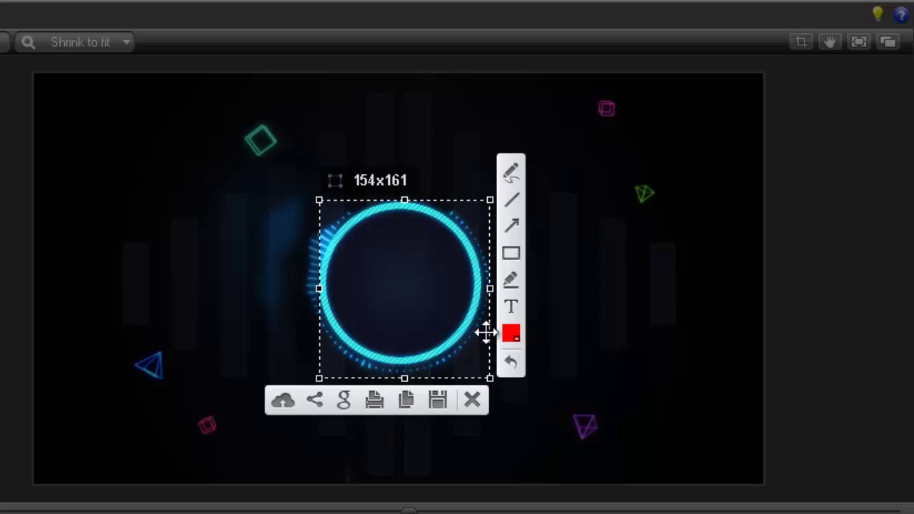
mouse_move(490, 377)
left_mouse_down()
mouse_move(484, 352)
mouse_move(488, 364)
left_mouse_up()
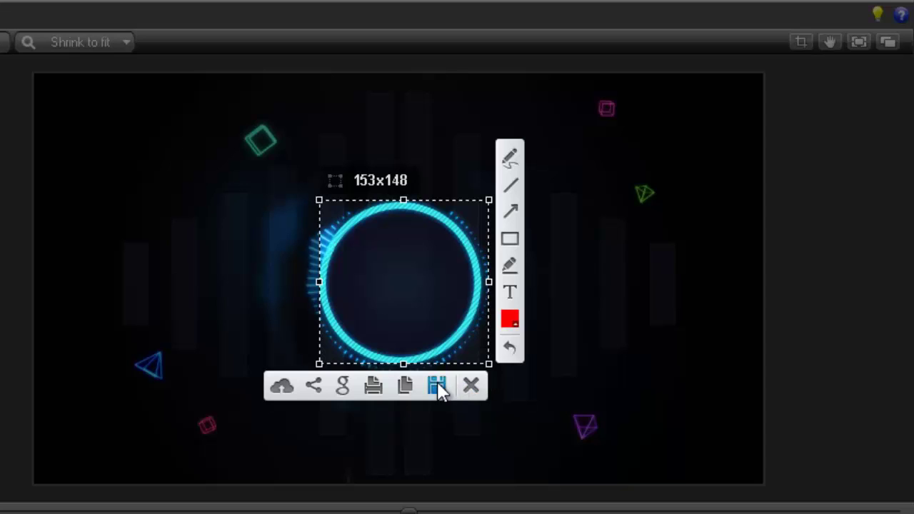
left_click(473, 386)
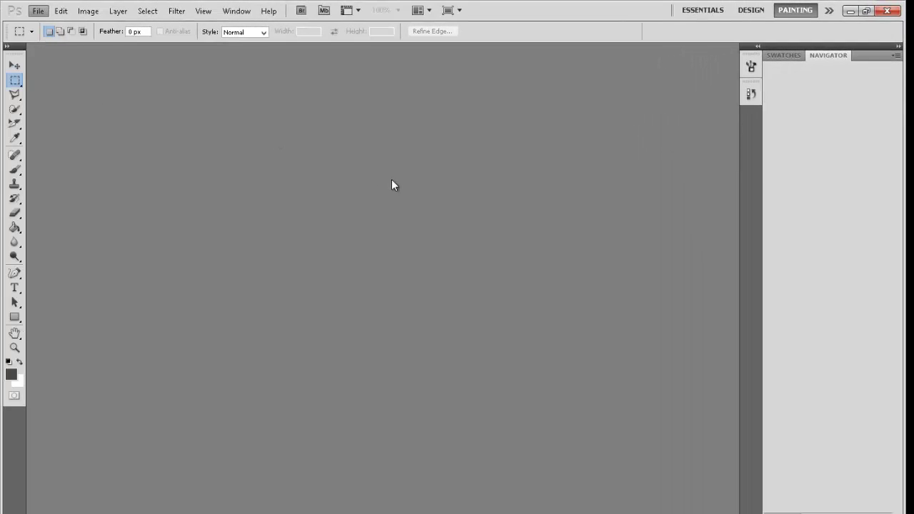
- In Photoshop, create a new 150 x 150 pixel RGB document with a transparent background
key("ctrl+n")
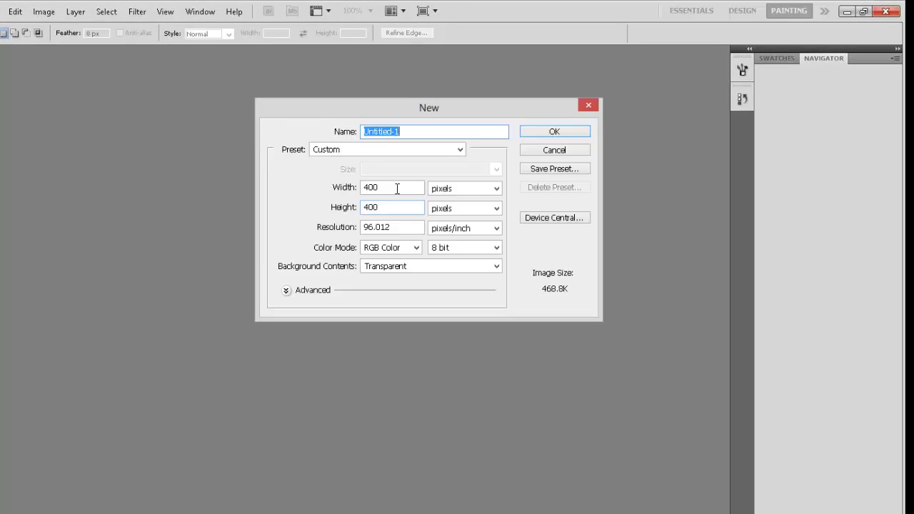
double_click(420, 180)
type("150")
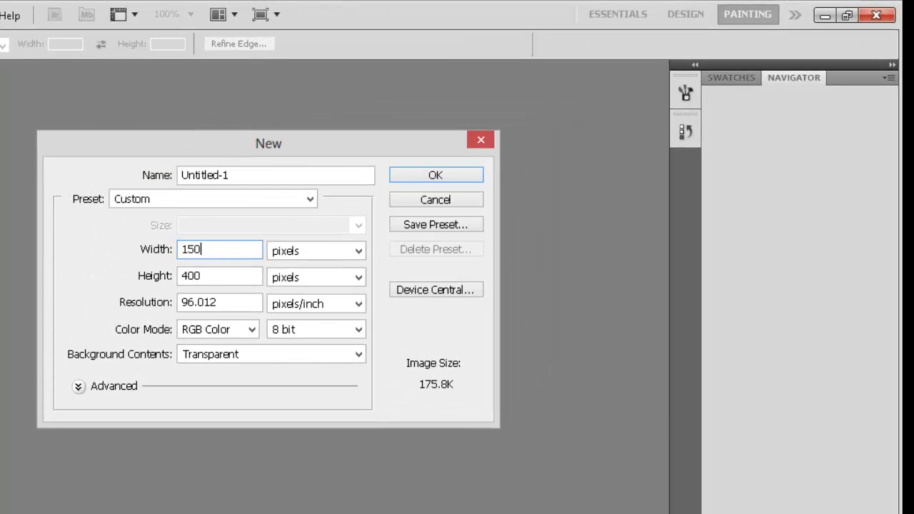
double_click(222, 277)
type("150")
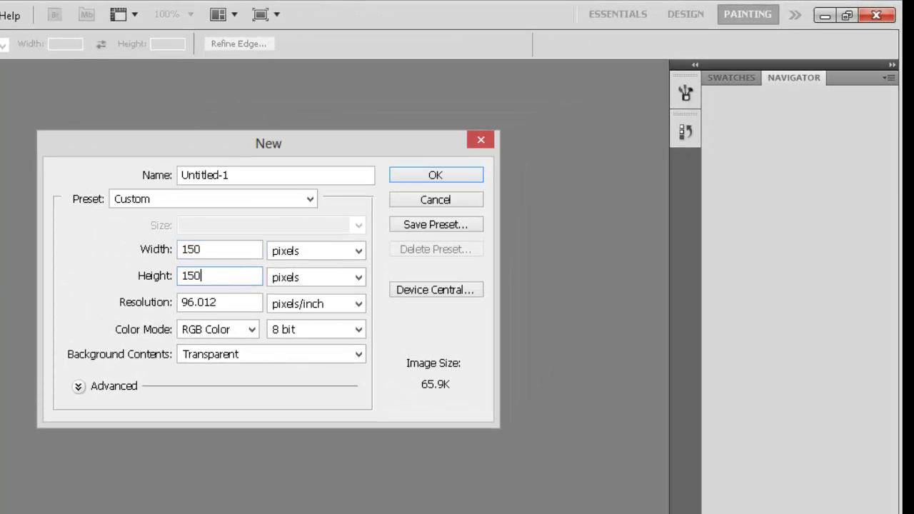
left_click(397, 177)
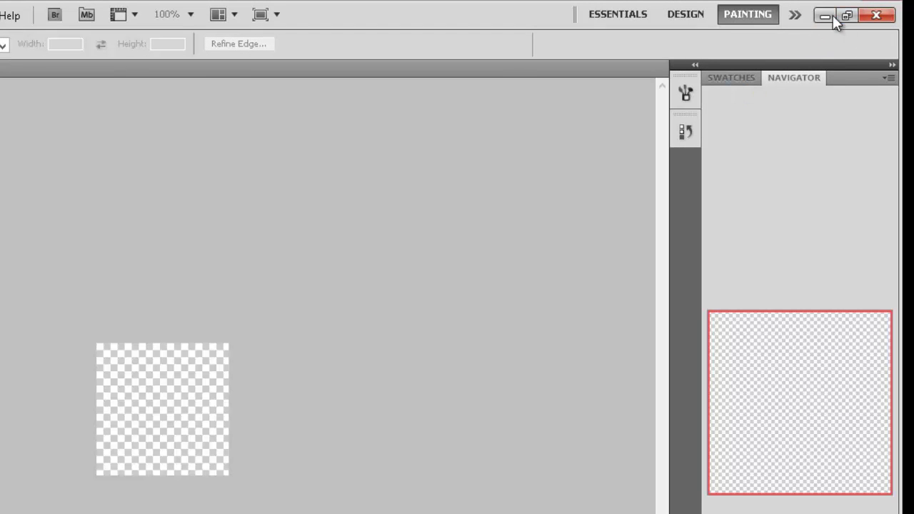
left_click(828, 15)
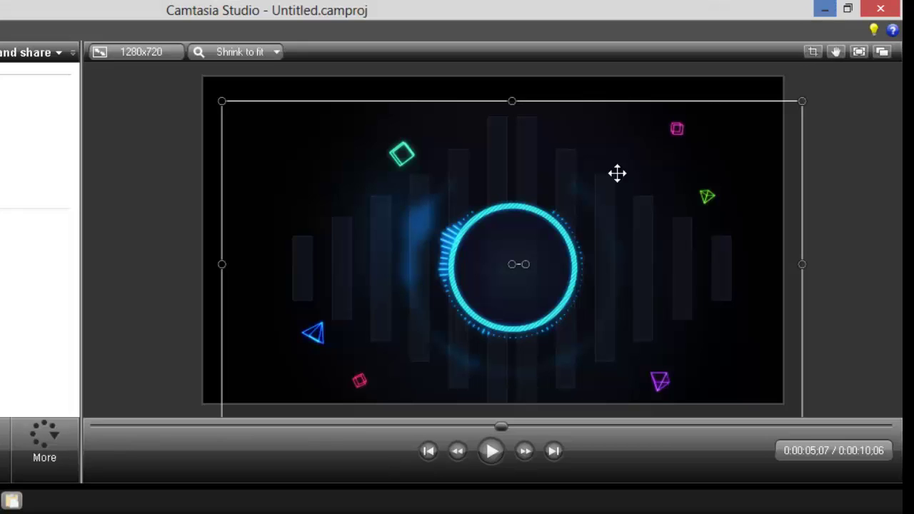
left_click_drag(617, 278, 600, 263)
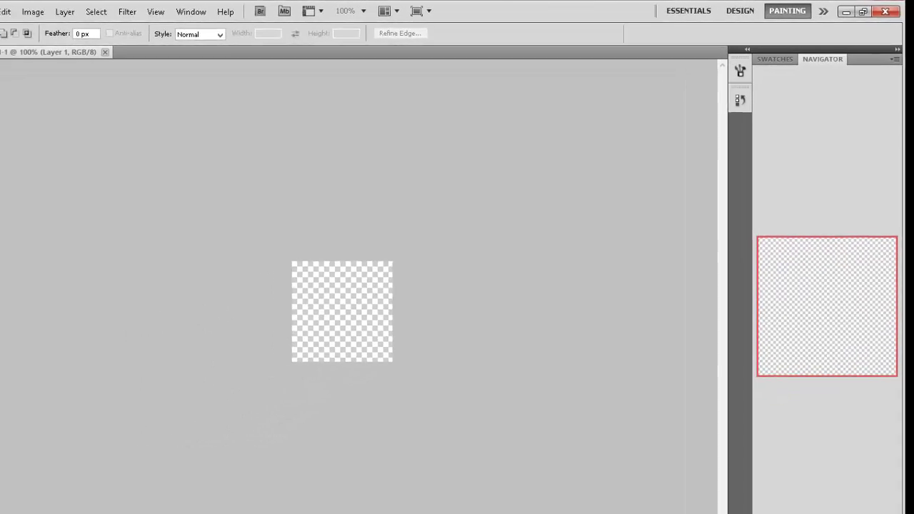
- Open Screenshot_61 from the Posts folder inside the New Pictures Folder library
left_click(38, 10)
left_click(47, 43)
left_click(175, 230)
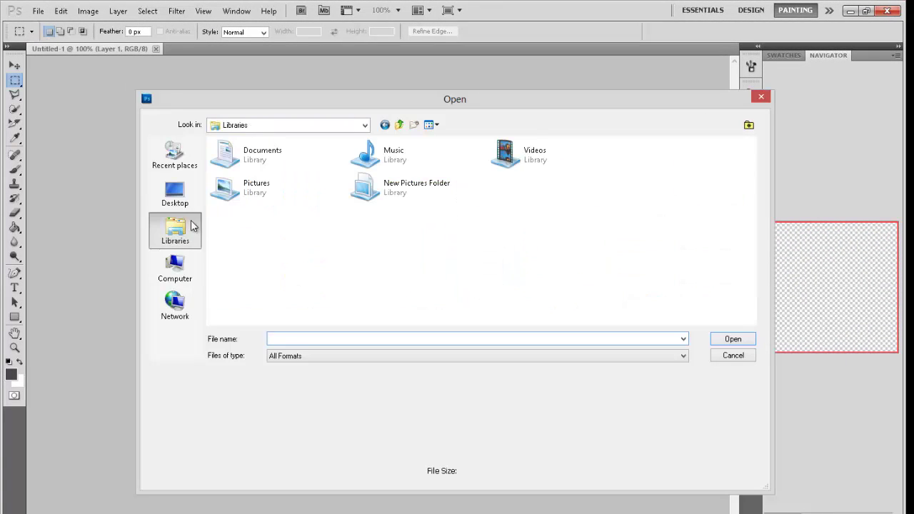
double_click(408, 197)
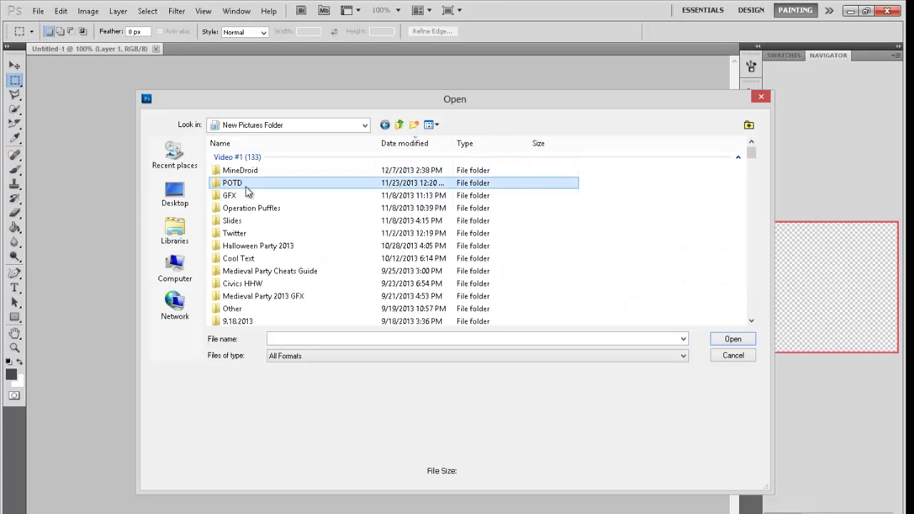
double_click(252, 208)
double_click(236, 163)
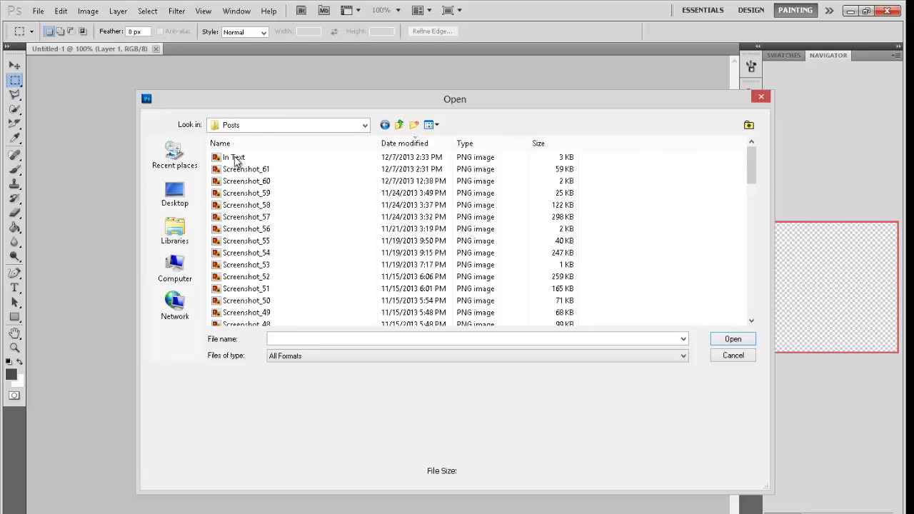
left_click(266, 169)
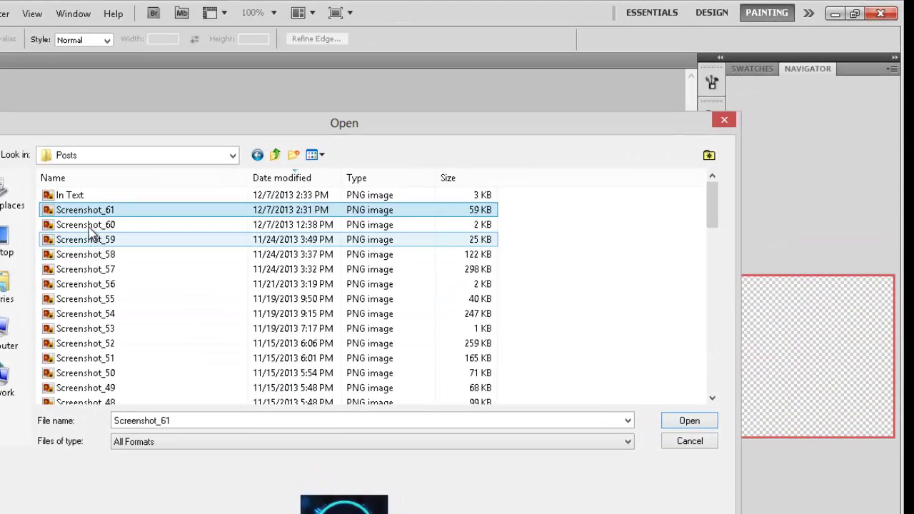
left_click(90, 225)
left_click(96, 212)
left_click(688, 420)
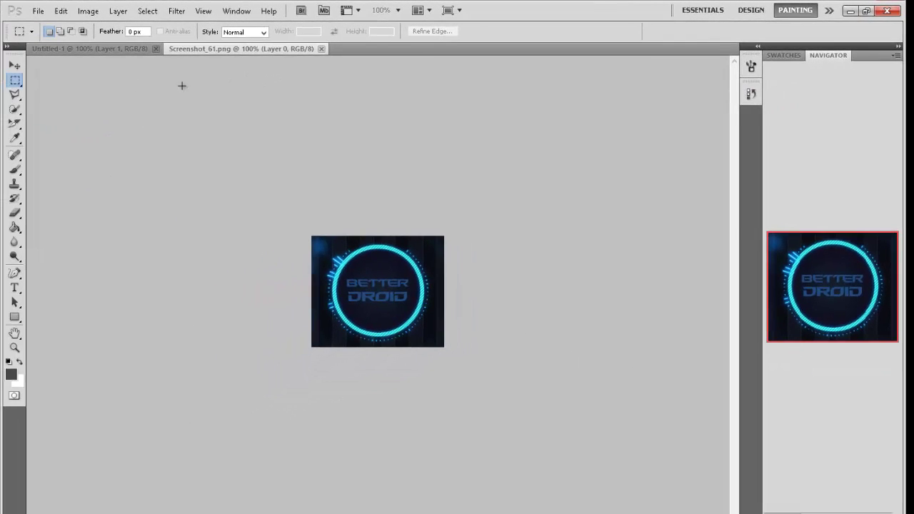
- Copy the entire Screenshot_61 image into the Untitled-1 document and position it so the ring fills the canvas
left_click_drag(303, 236, 639, 479)
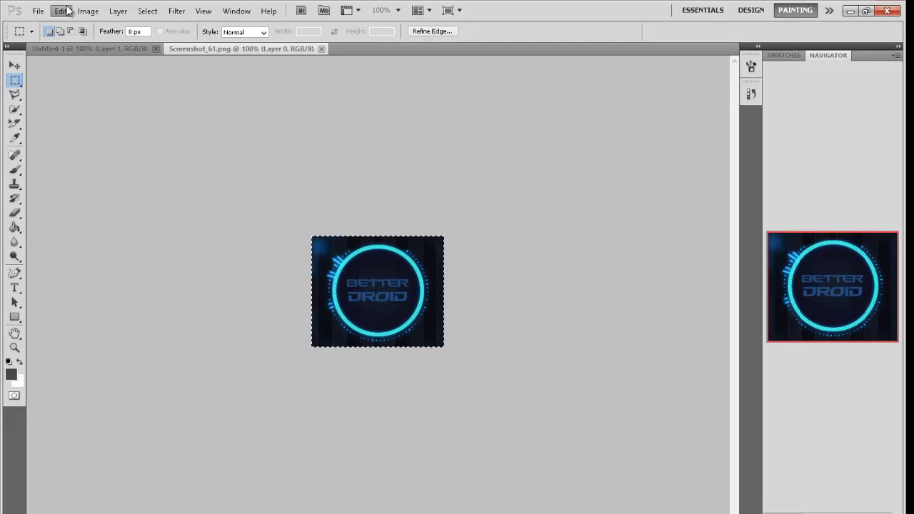
left_click(61, 11)
left_click(71, 81)
left_click(65, 45)
left_click(61, 11)
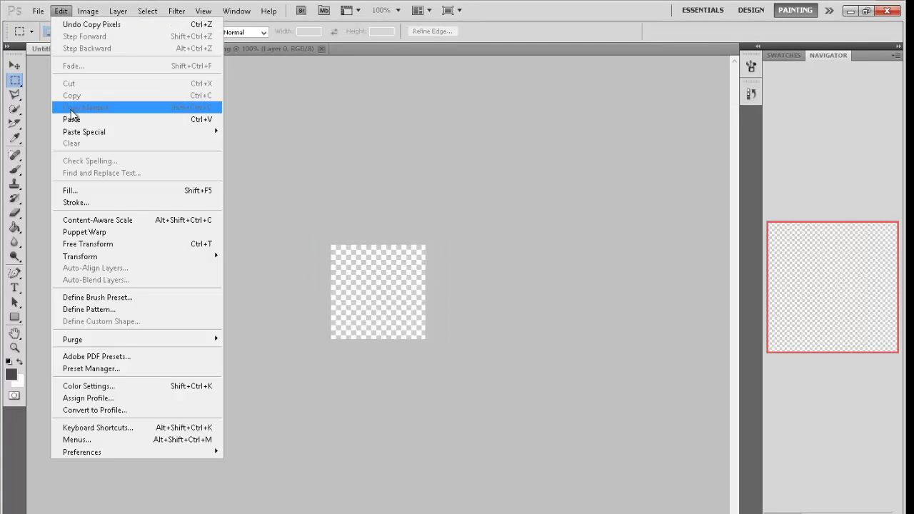
left_click(72, 117)
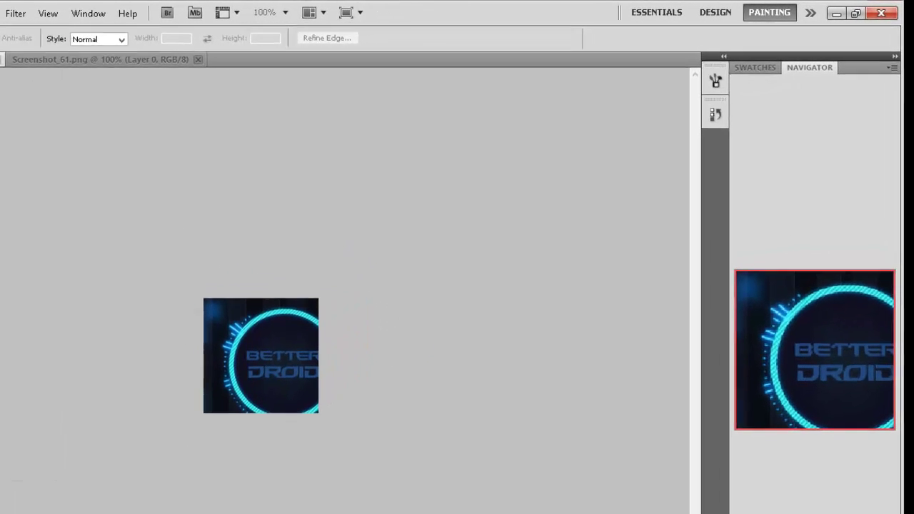
key("v")
left_click_drag(234, 368, 203, 370)
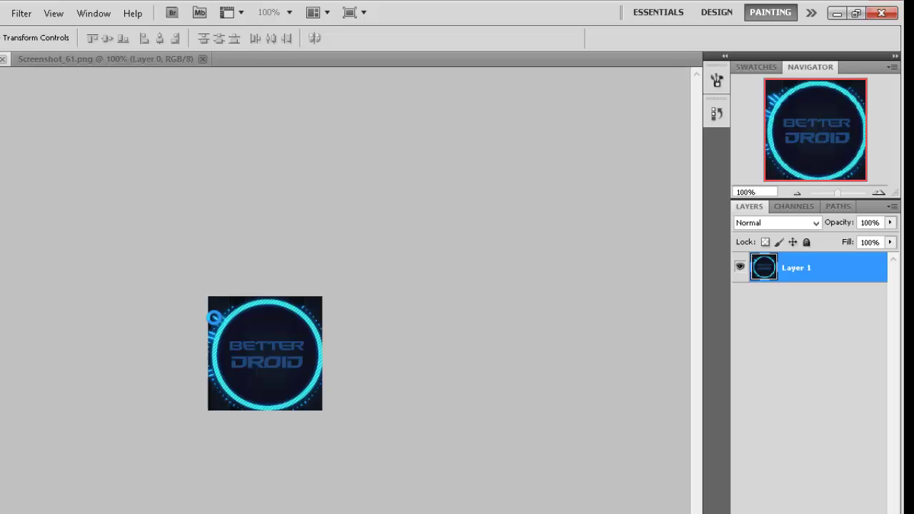
- Create a text box with the Type tool and enlarge it to cover the whole ring image
left_click(14, 288)
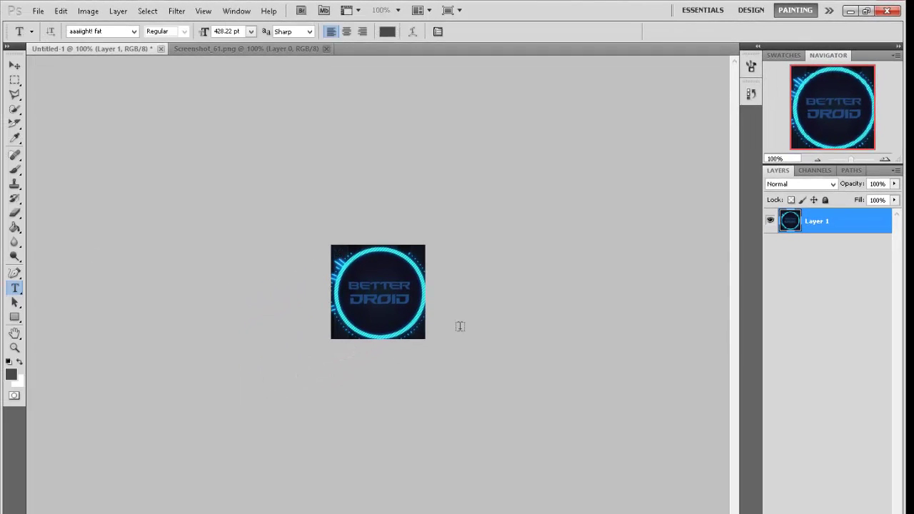
left_click(393, 188)
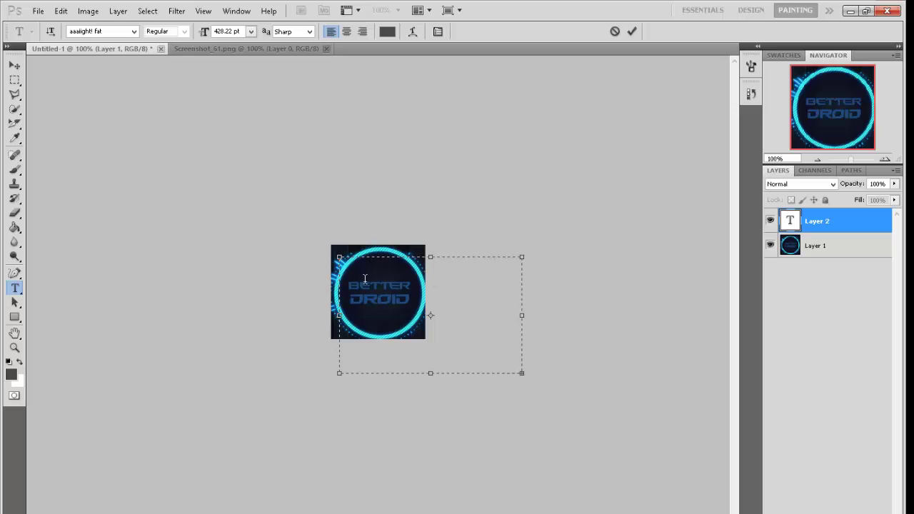
left_click_drag(521, 373, 661, 505)
left_click_drag(419, 202, 365, 175)
left_click_drag(726, 513, 775, 513)
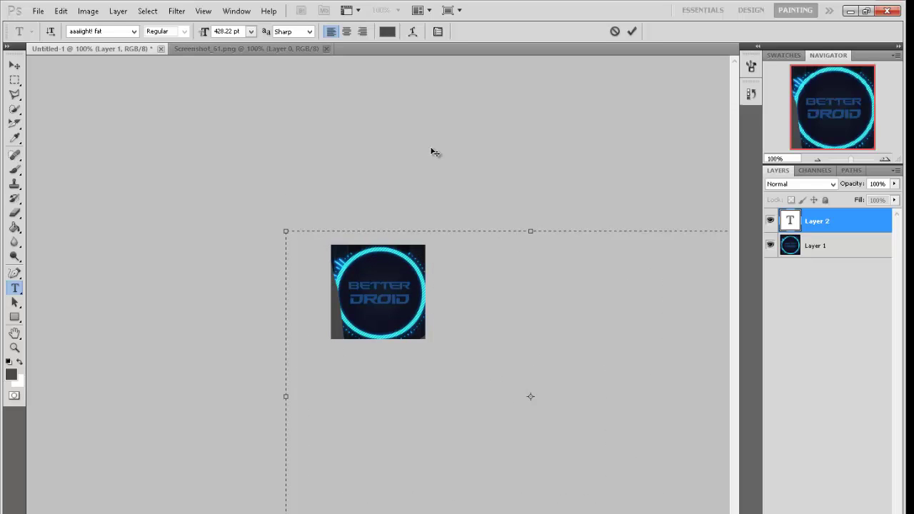
left_click_drag(431, 150, 414, 131)
left_click_drag(479, 352, 219, 50)
left_click(219, 49)
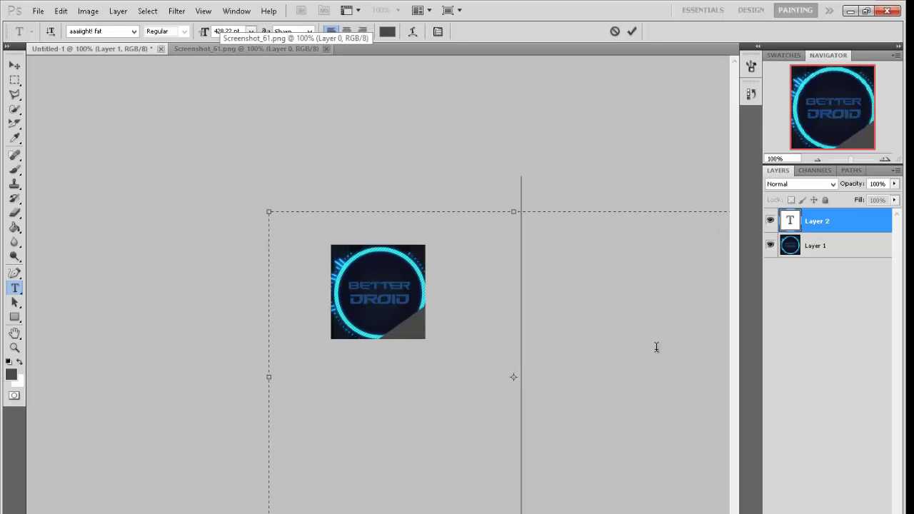
- Set the text size to 36 pt
left_click(250, 32)
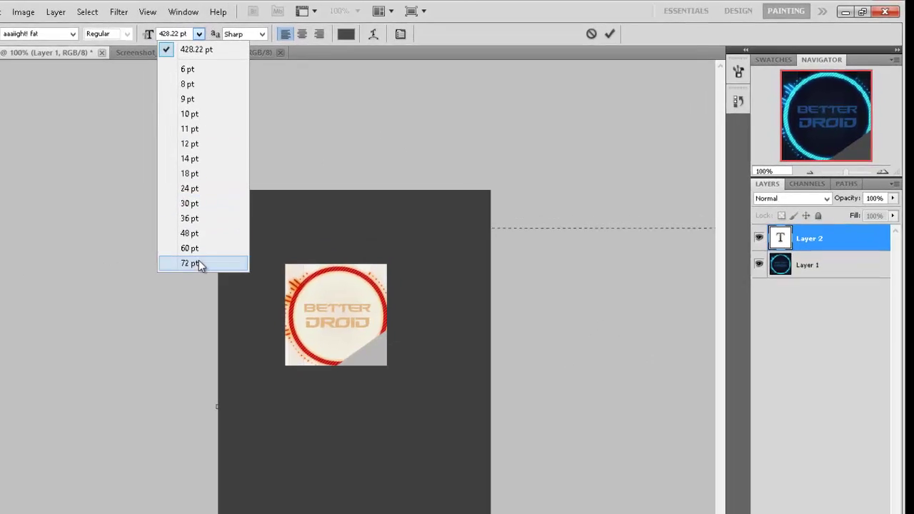
left_click(242, 244)
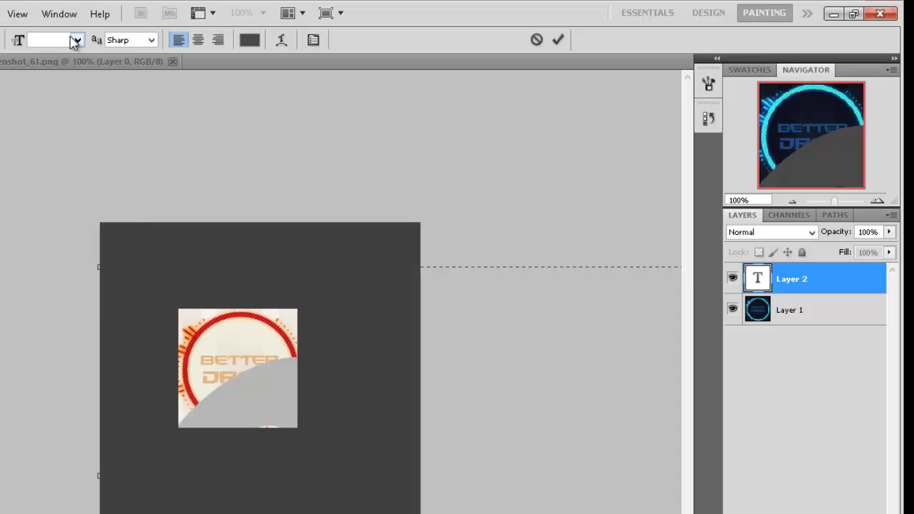
left_click(74, 40)
left_click(82, 285)
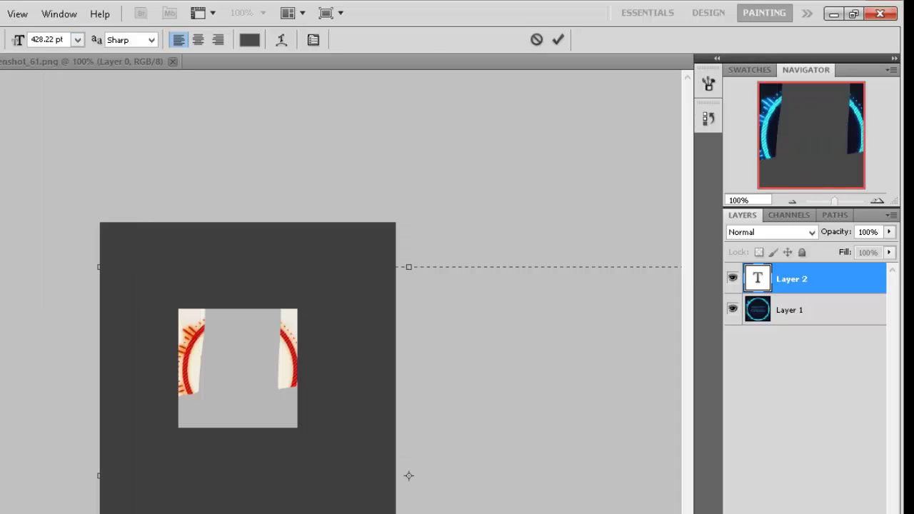
left_click(77, 40)
left_click(74, 255)
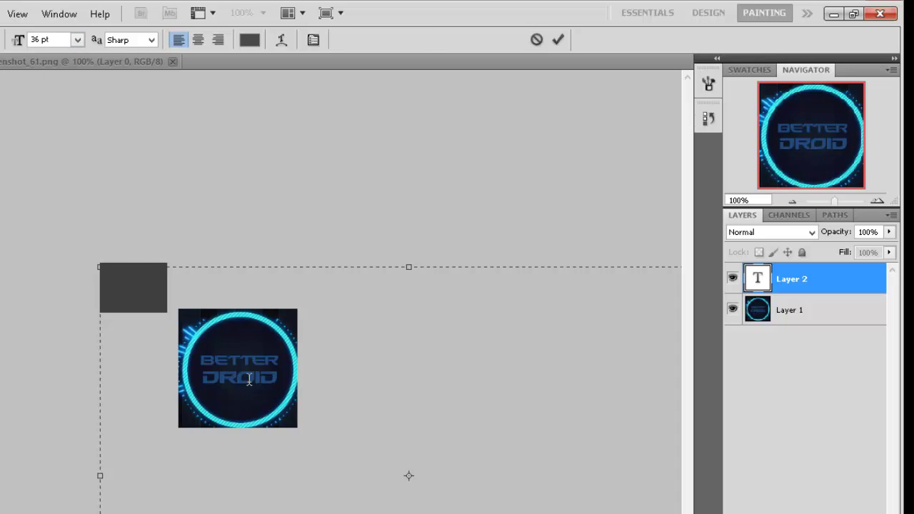
- Enter the text BETT in the SF Distant Galaxy italic font, replacing the trial text
type("bete")
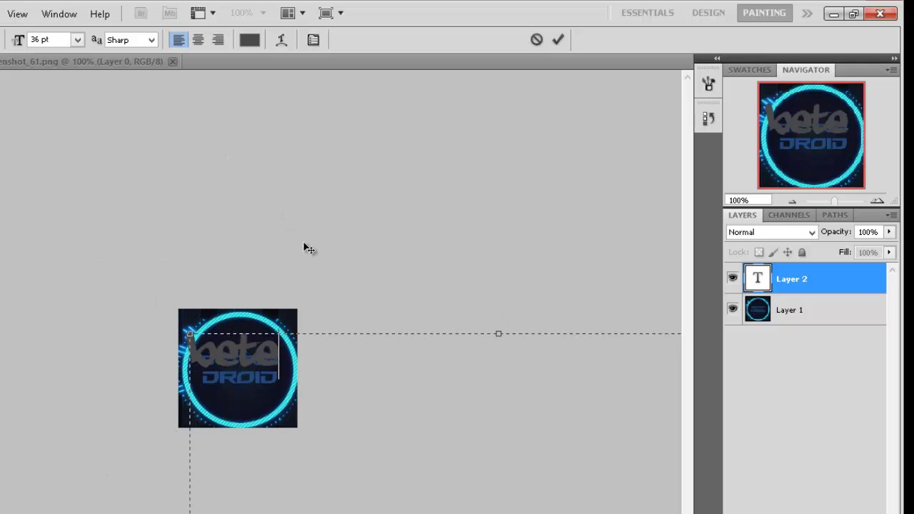
left_click_drag(286, 363, 159, 369)
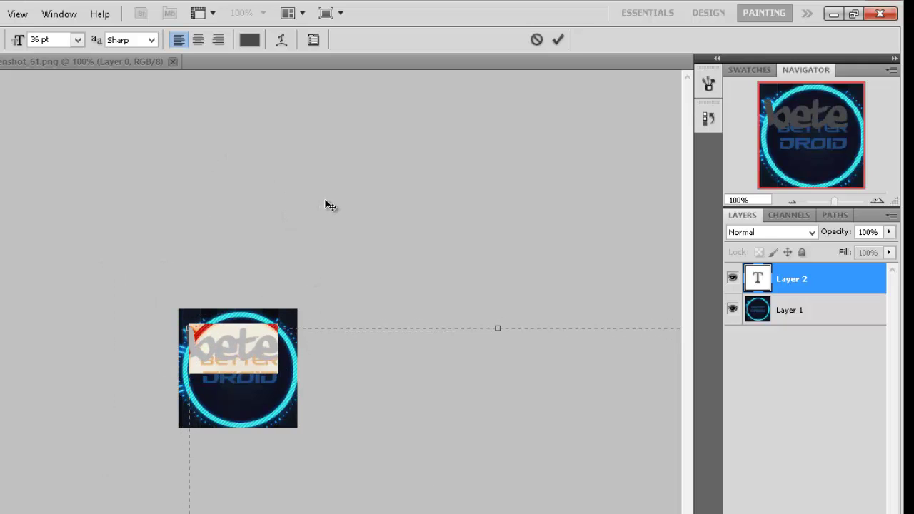
type("b")
key("ctrl+a")
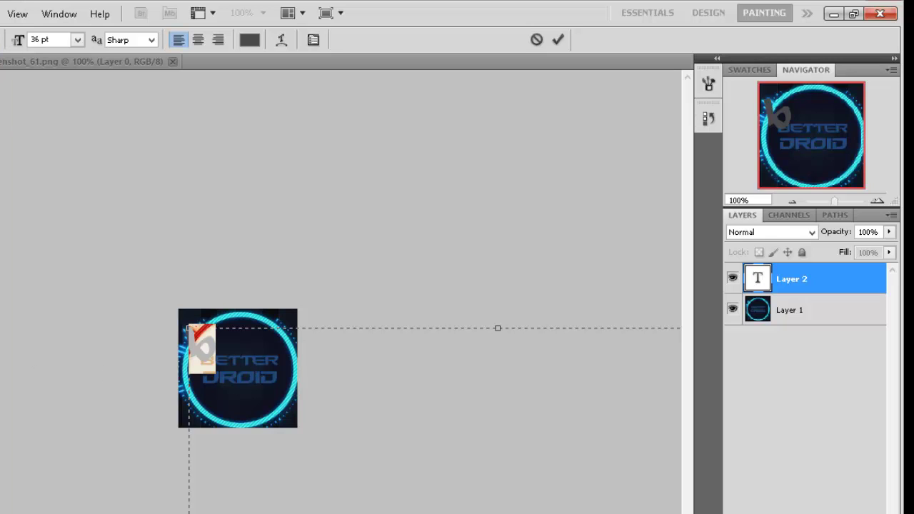
type("BETT")
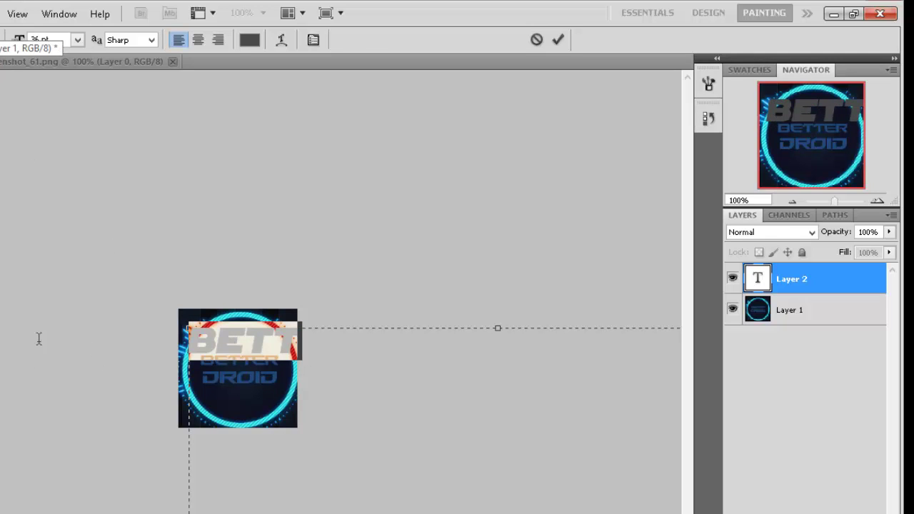
- Reduce the text to 24 pt and complete the first line as BETTER
left_click(77, 40)
left_click(57, 221)
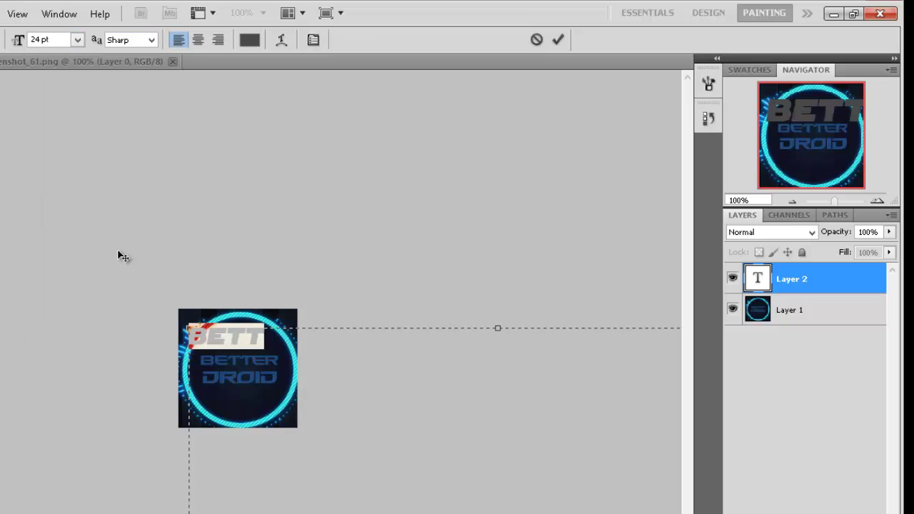
left_click_drag(262, 245, 256, 245)
left_click(280, 333)
type("ER")
mouse_move(308, 227)
left_mouse_down()
mouse_move(299, 226)
mouse_move(307, 228)
left_mouse_up()
- Add a second line reading DROID, set it to 30 pt, and indent it slightly under BETTER
key("Return")
type("DR")
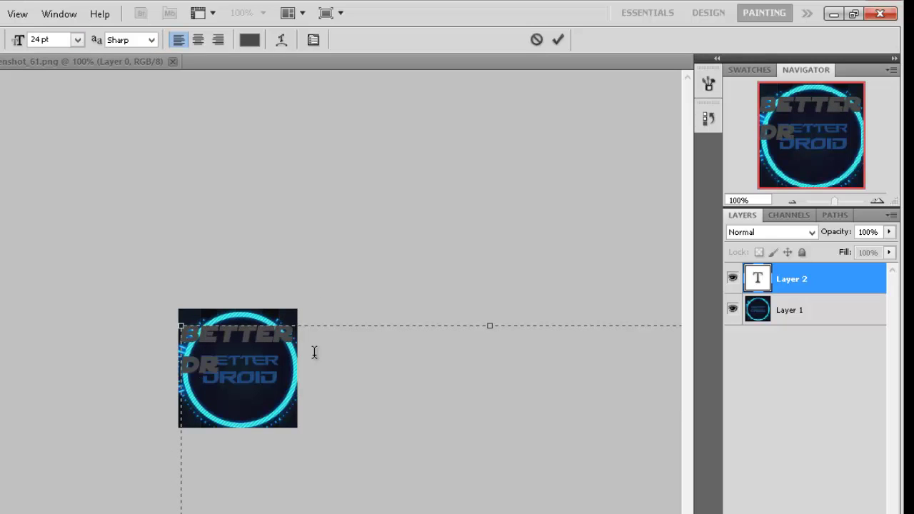
type("OID")
left_click_drag(314, 352, 119, 342)
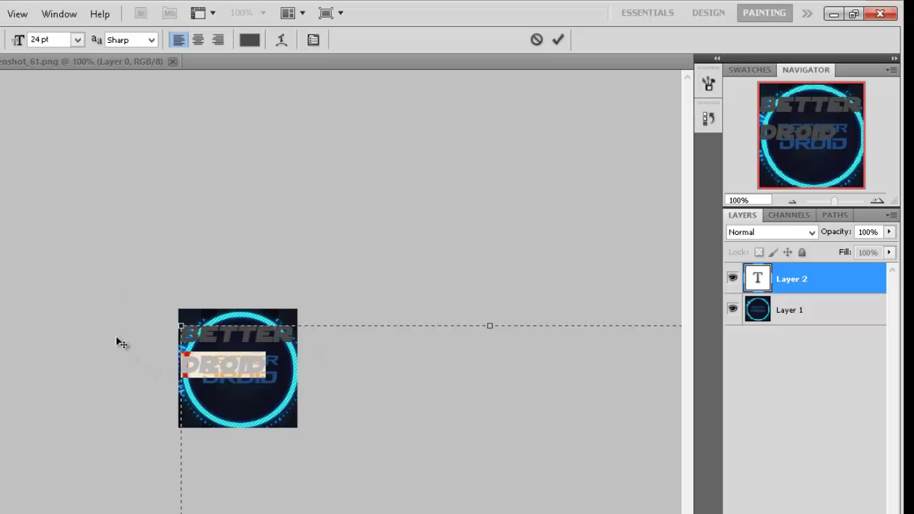
left_click(77, 39)
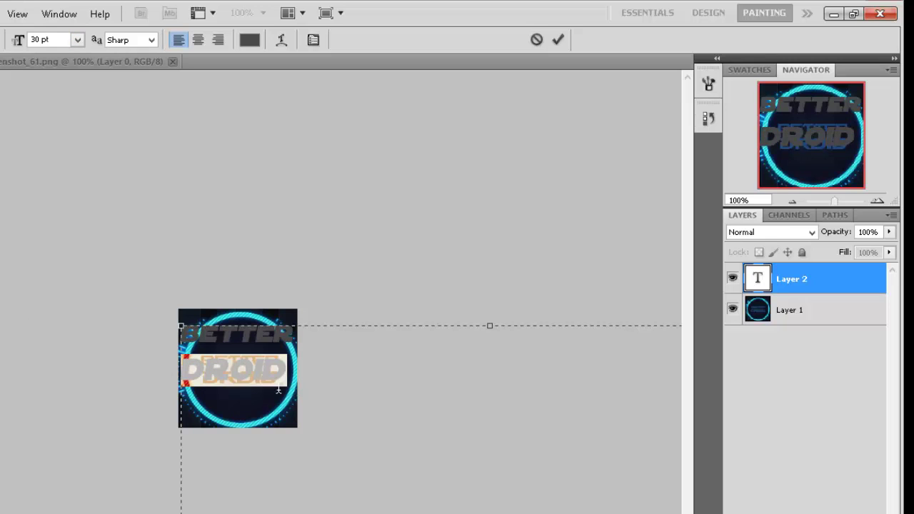
left_click(290, 351)
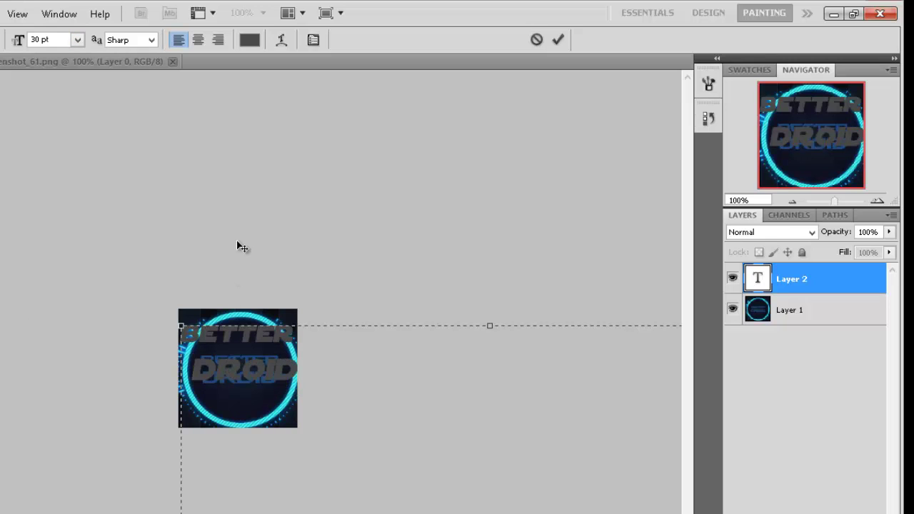
- Shrink the text box around the two lines and position the text over the ring
left_click_drag(390, 273, 96, 192)
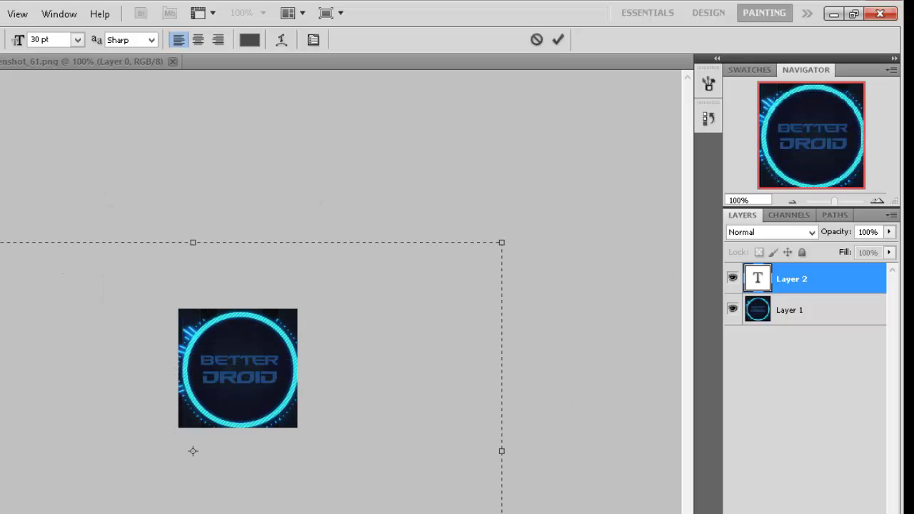
left_click_drag(502, 513, 101, 323)
left_click_drag(63, 210, 370, 309)
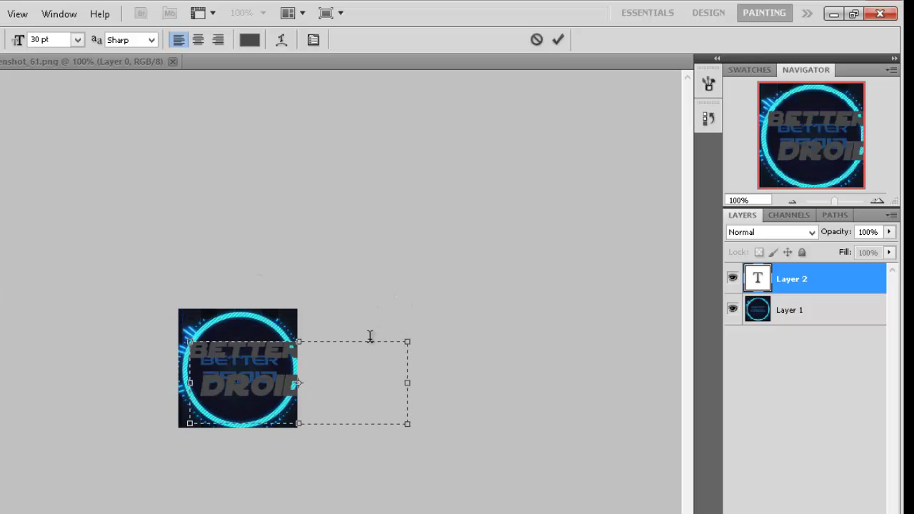
left_click_drag(300, 232, 291, 253)
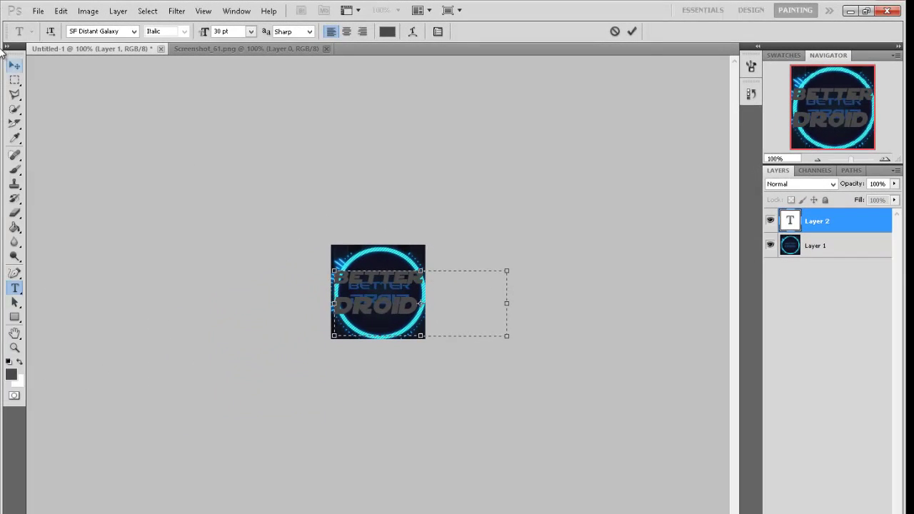
- Free-transform the BETTER DROID text to 89.87% width and 104.57% height so it fits inside the ring, and apply it
left_click(15, 65)
left_click(61, 11)
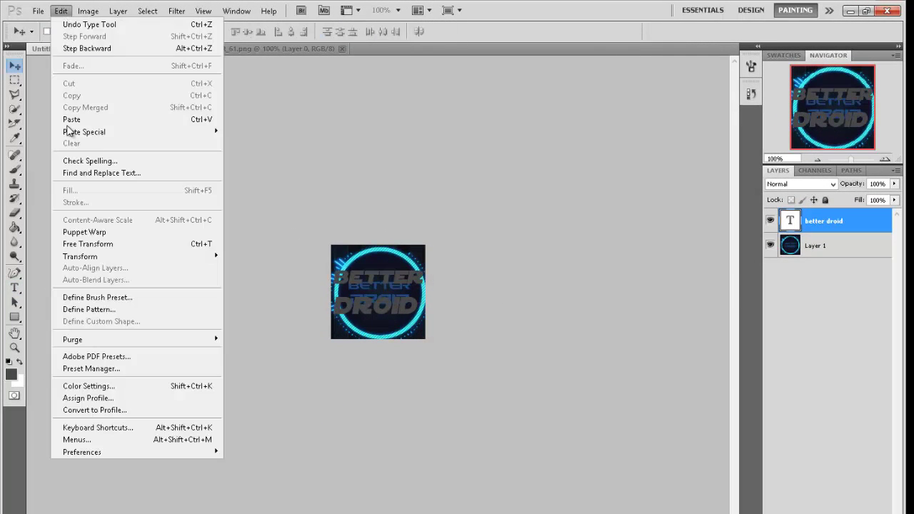
left_click(79, 244)
left_click_drag(339, 332, 360, 339)
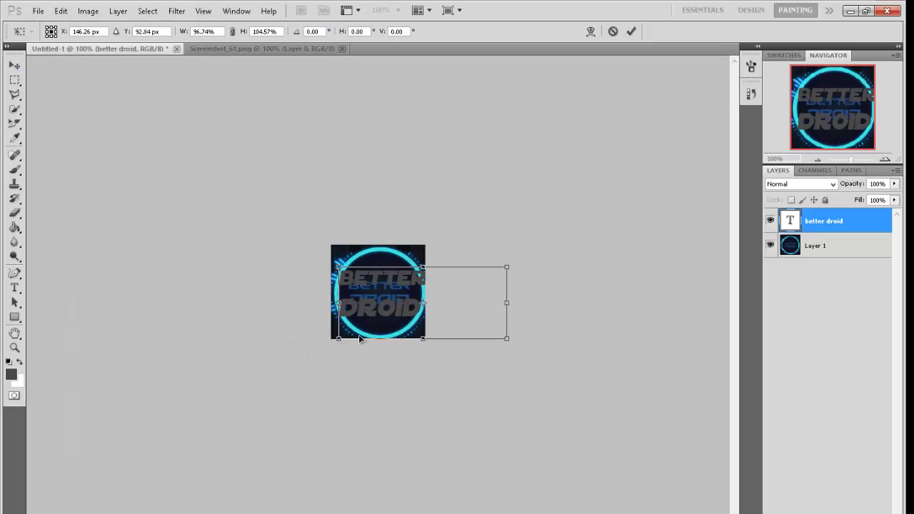
left_click_drag(511, 344, 499, 345)
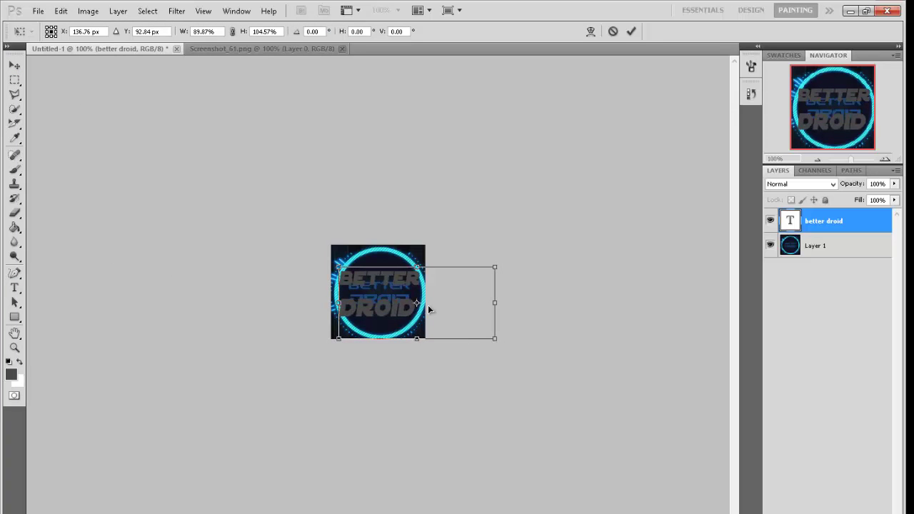
left_click(9, 67)
left_click(385, 212)
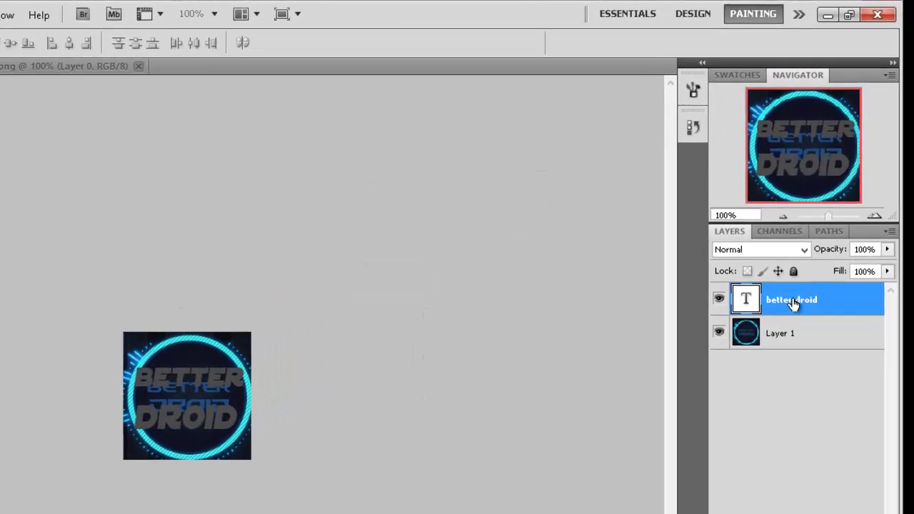
- Add a Gradient Overlay layer style to the better droid layer, starting from the Orange, Yellow, Orange gradient preset
double_click(821, 222)
left_click(834, 316)
double_click(834, 316)
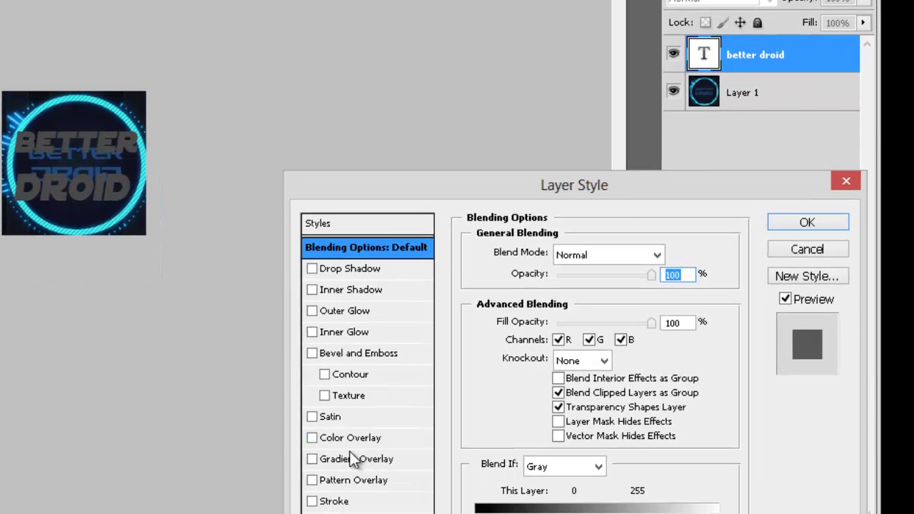
left_click(353, 461)
left_click(593, 295)
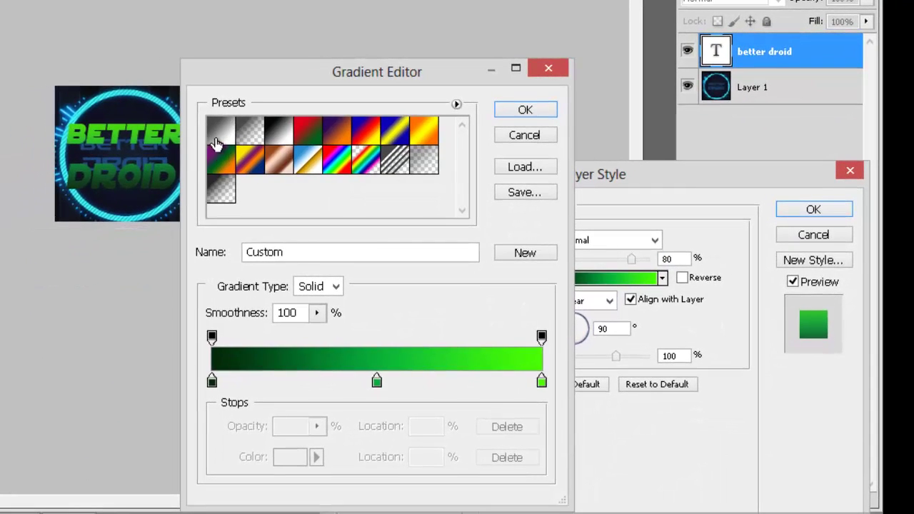
left_click(217, 144)
left_click(421, 126)
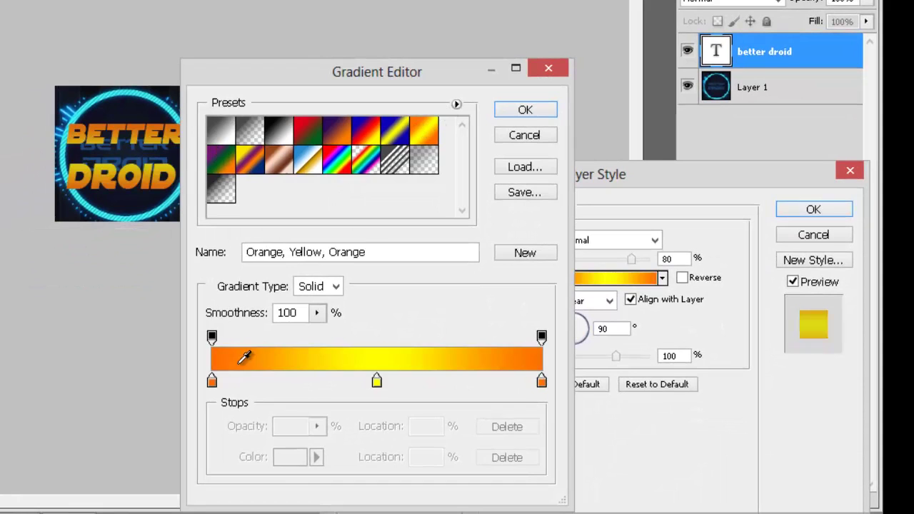
- Recolor the gradient's first and middle stops with cyan tones sampled from the ring
left_click(211, 381)
left_click(285, 457)
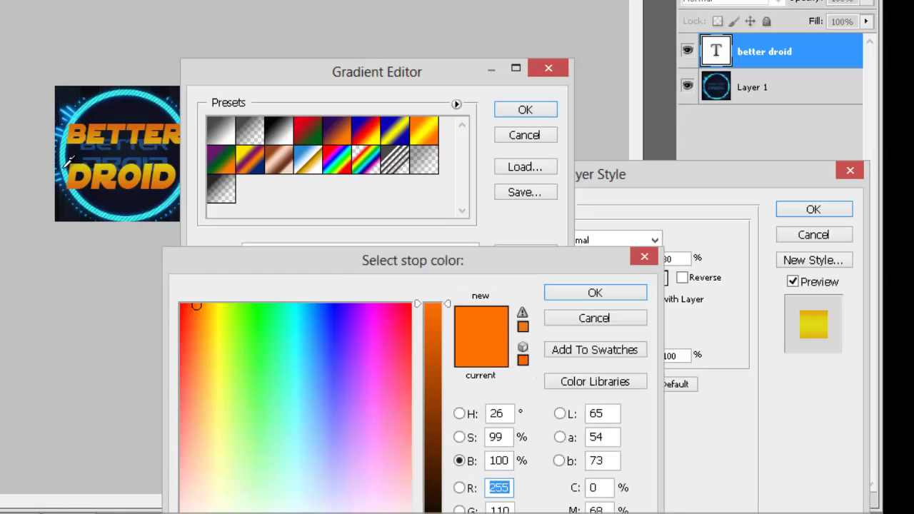
left_click(68, 163)
left_click(559, 298)
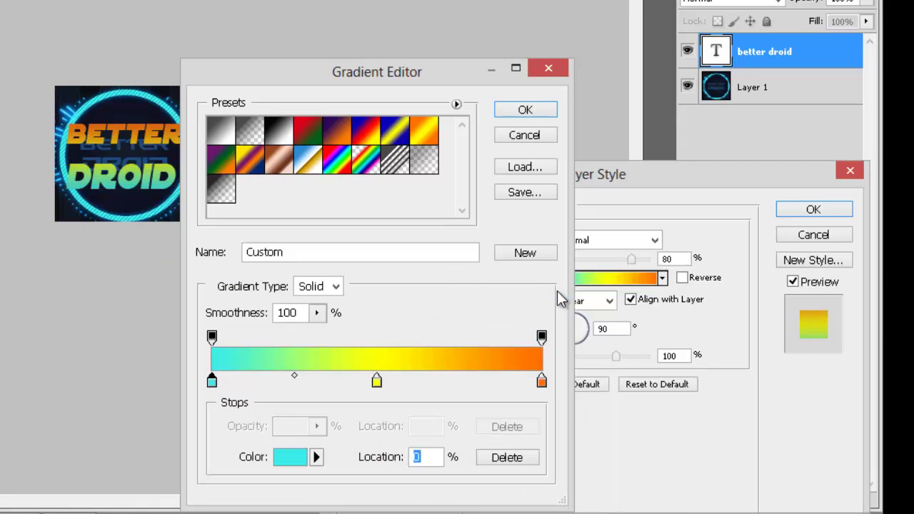
left_click(377, 381)
left_click(292, 457)
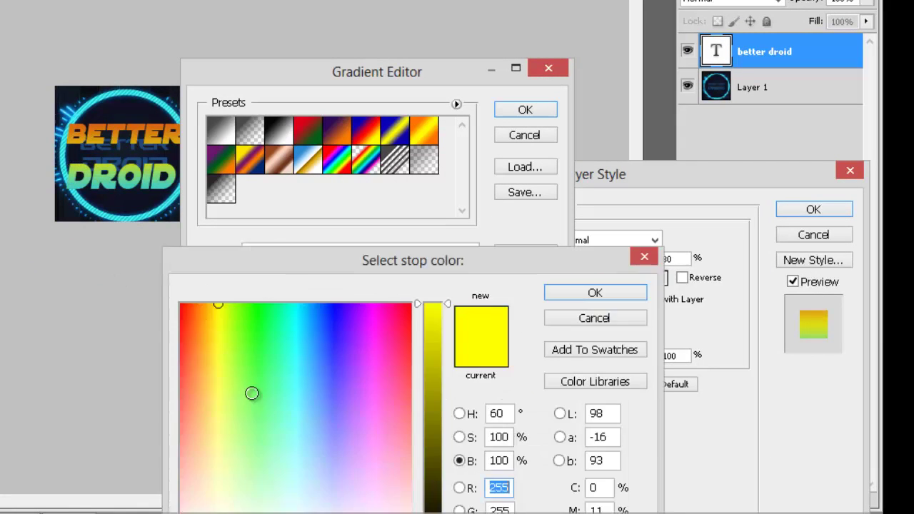
left_click(80, 106)
left_click(566, 300)
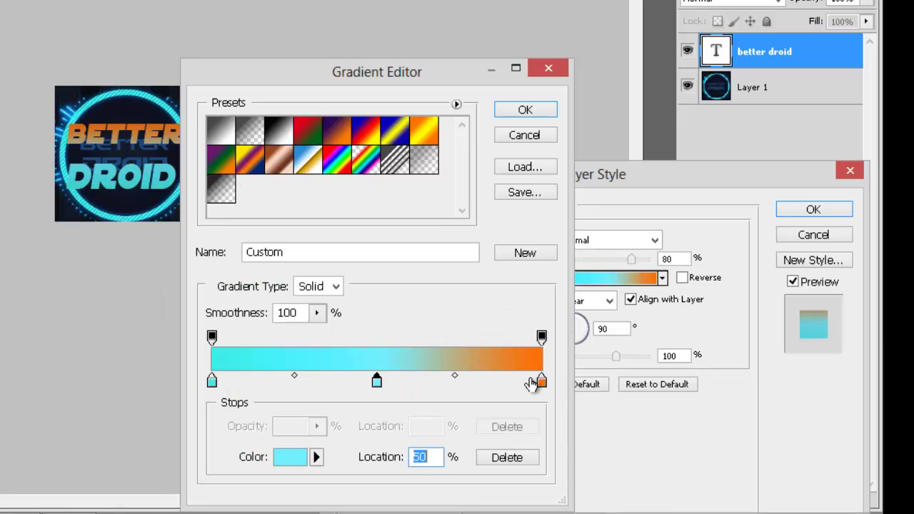
- Recolor the gradient's end stop with a cyan sampled from the ring, accept the gradient, and enable Drop Shadow on the text layer
left_click(541, 383)
left_click(291, 457)
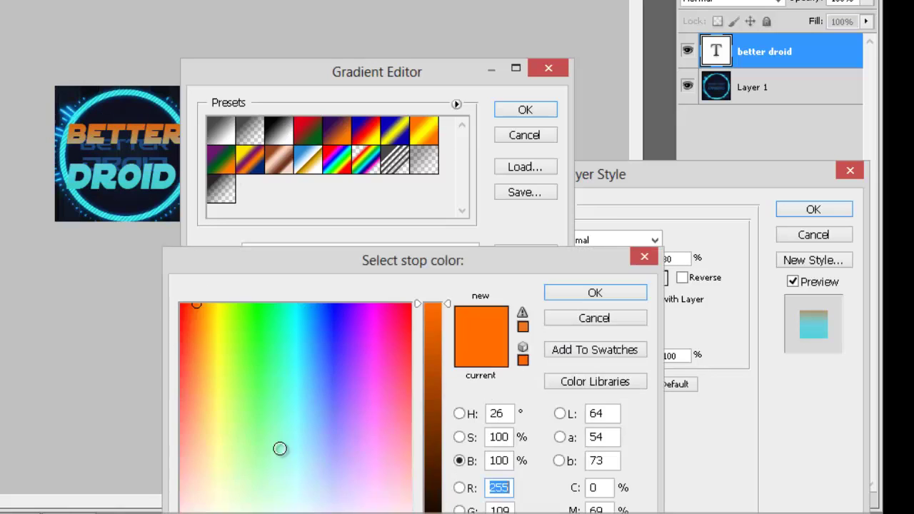
left_click(133, 197)
left_click(143, 98)
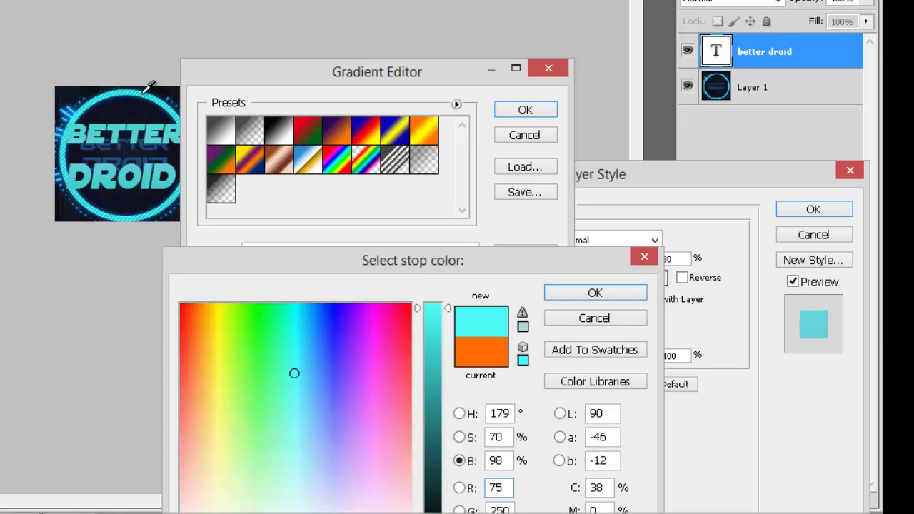
left_click(65, 142)
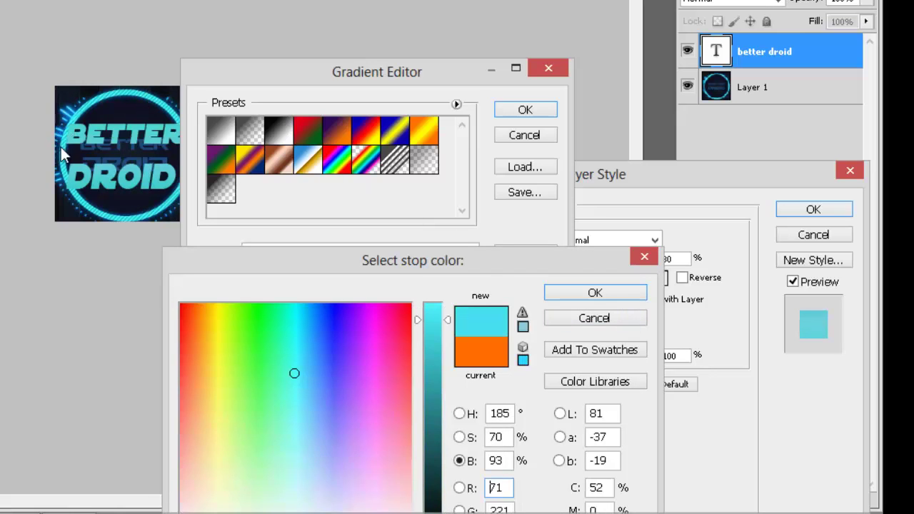
left_click(594, 294)
left_click(526, 112)
left_click(347, 254)
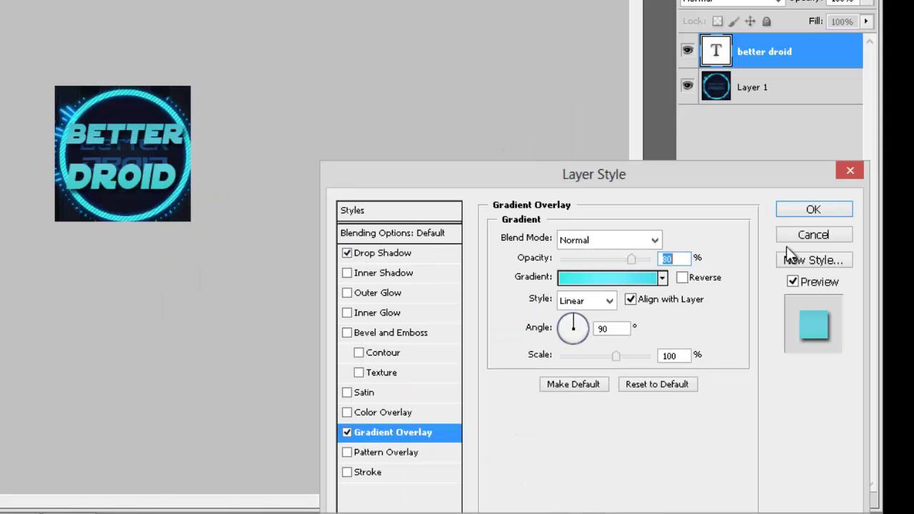
- Accept the text layer's style settings and slightly enlarge the BETTER DROID text with Free Transform
left_click(783, 211)
left_click(52, 4)
left_click(130, 247)
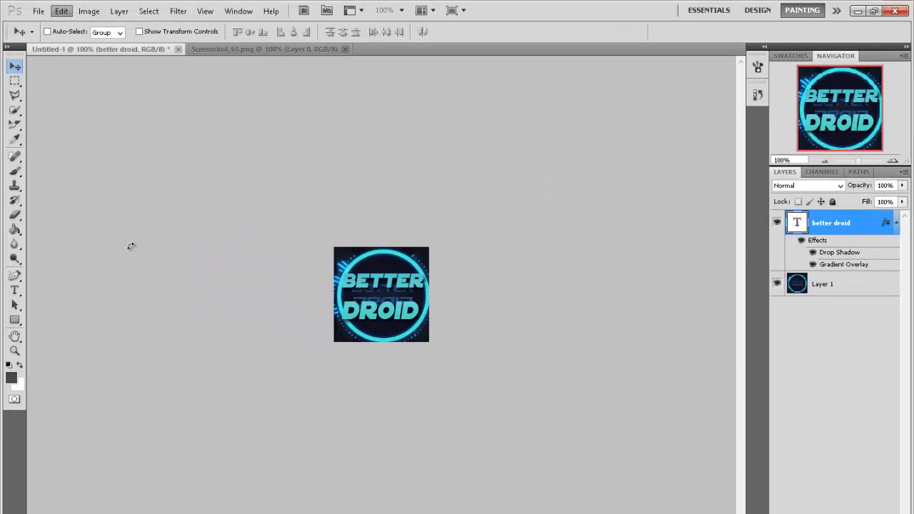
mouse_move(494, 273)
left_mouse_down()
mouse_move(479, 279)
mouse_move(497, 268)
left_mouse_up()
left_click(15, 69)
left_click(389, 215)
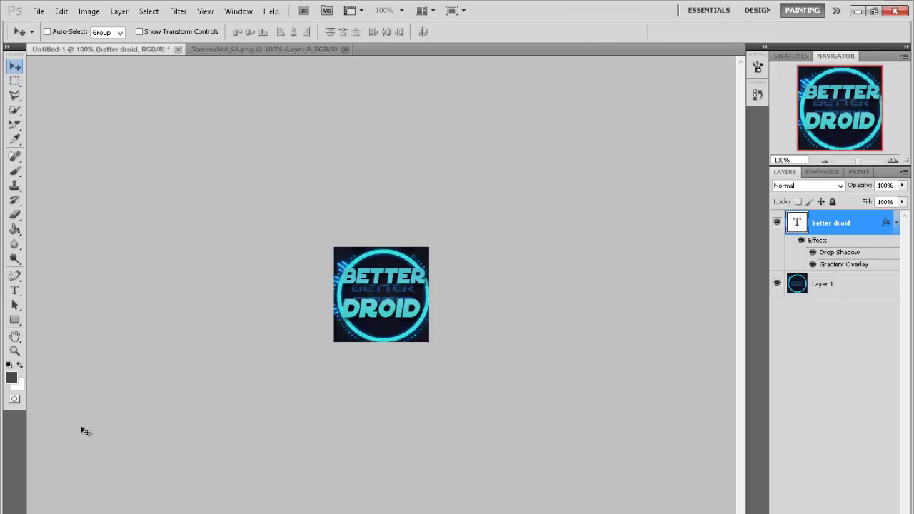
- Set the font size of the DROID line to 36 pt and commit the text edit
double_click(800, 216)
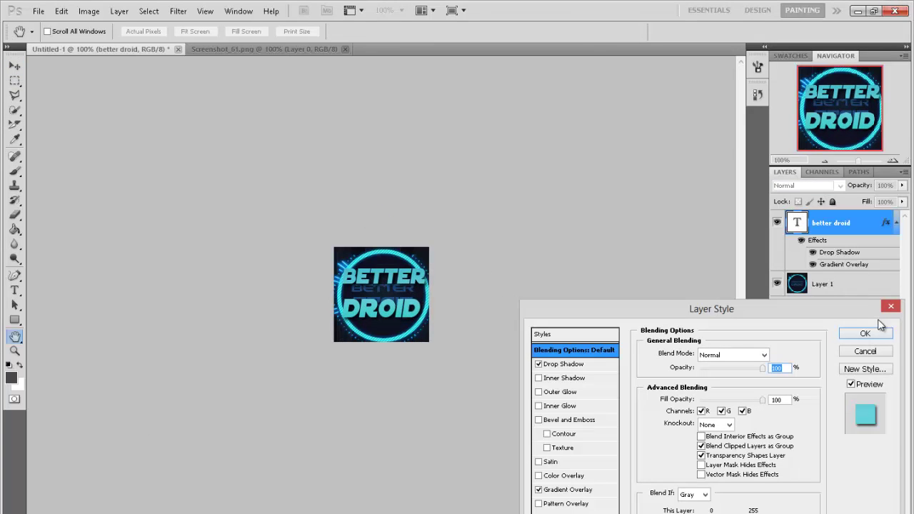
left_click(865, 333)
double_click(797, 223)
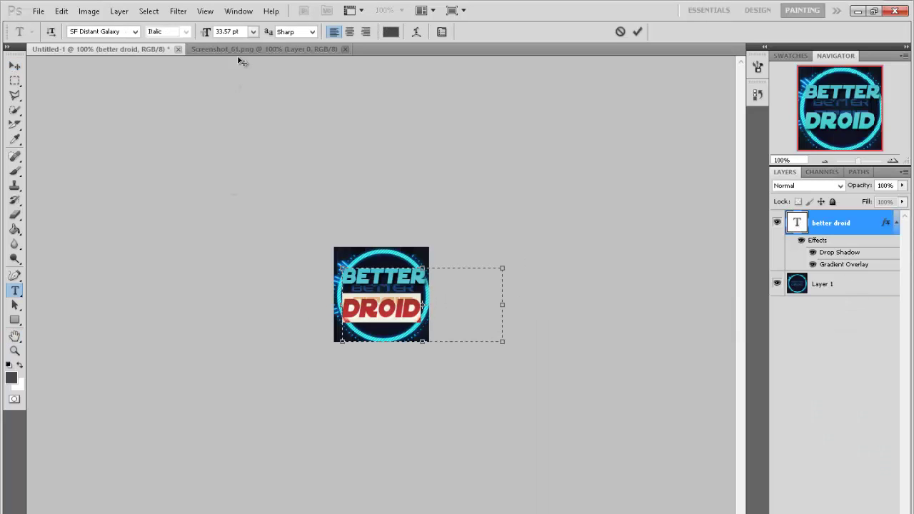
left_click(252, 31)
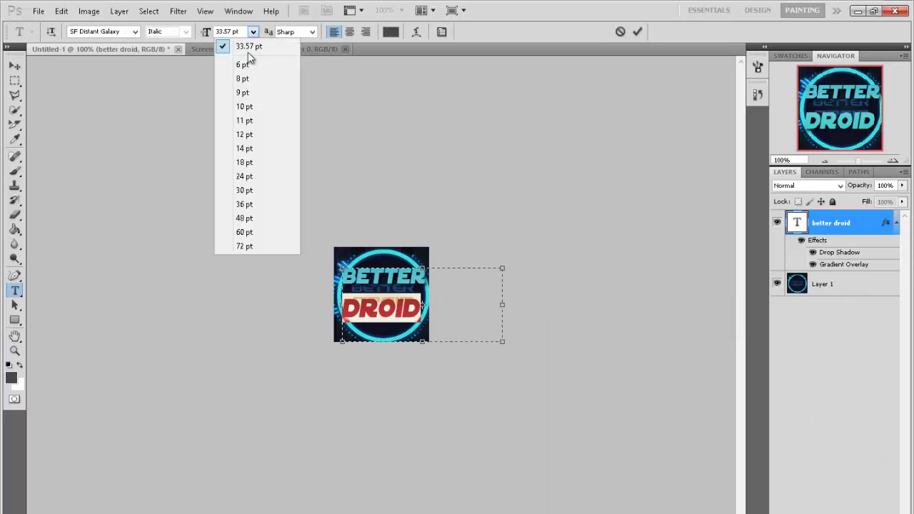
left_click(242, 205)
left_click(14, 65)
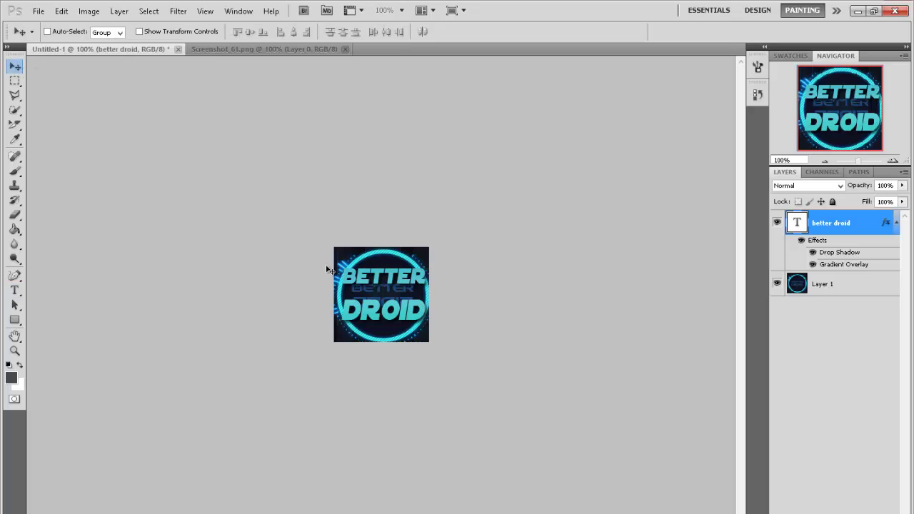
- Hide Layer 1 and free-transform the BETTER DROID text to 105.13% width and 106.54% height
left_click(777, 284)
left_click_drag(383, 291, 378, 280)
left_click(61, 11)
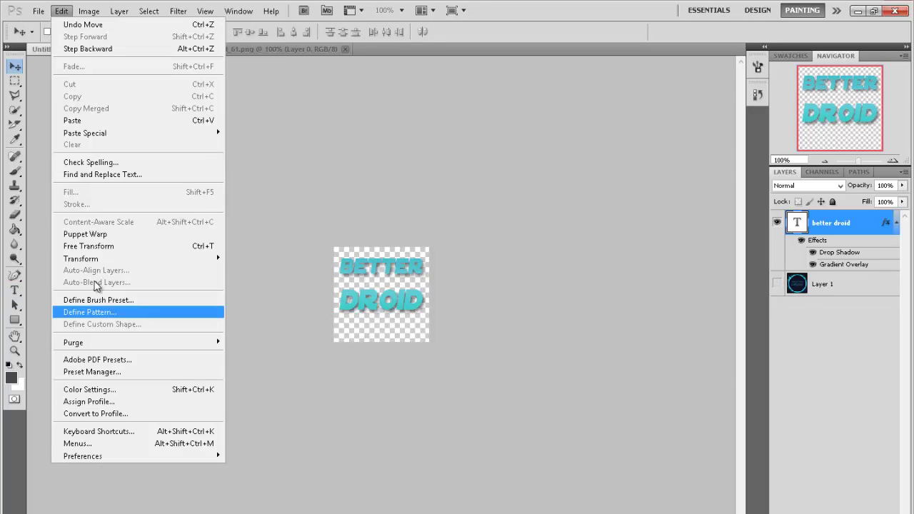
left_click(92, 246)
left_click_drag(472, 358, 466, 366)
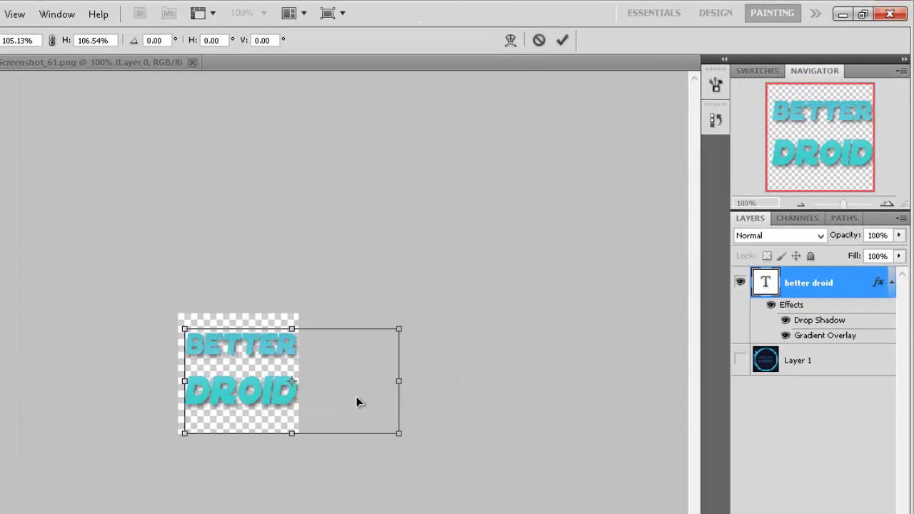
- Shift the text lower so both lines sit fully inside the transparent canvas, applying the transform
key("shift+Left")
key("shift+Right")
key("shift+Right")
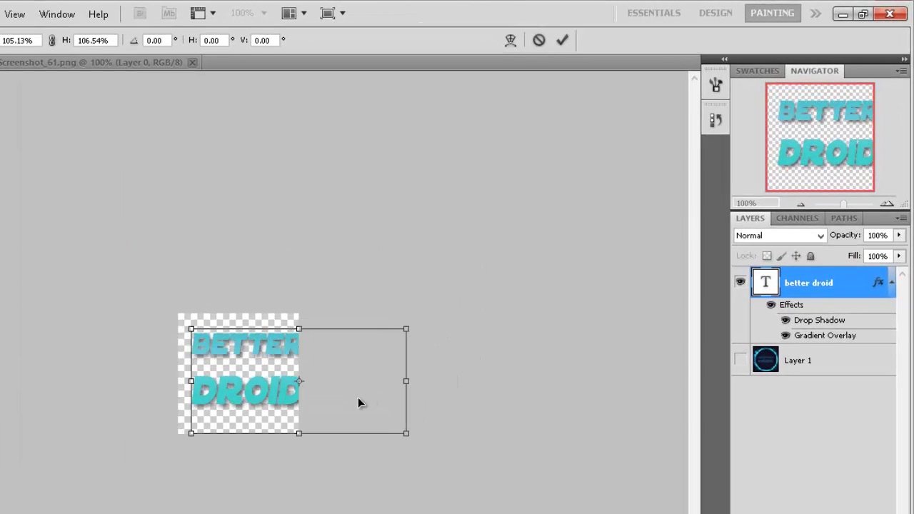
key("shift+Left")
key("shift+Left")
key("shift+Right")
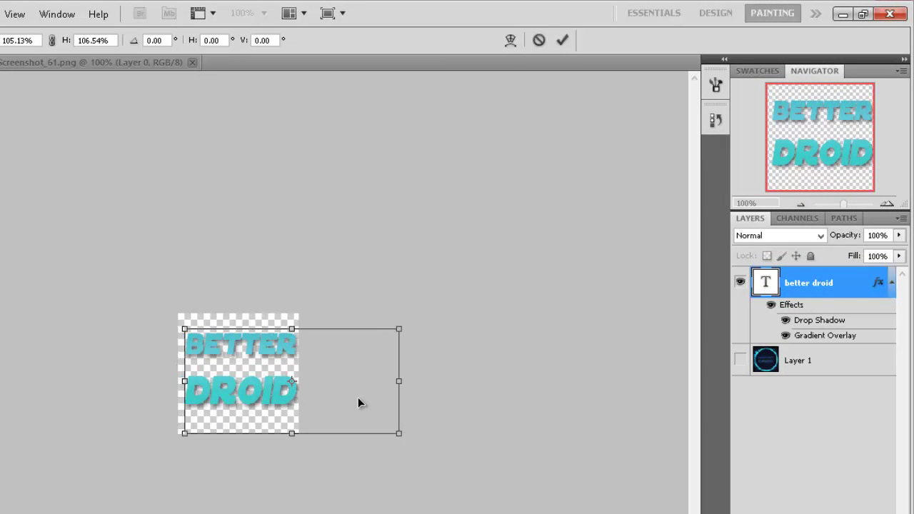
key("v")
left_click(265, 278)
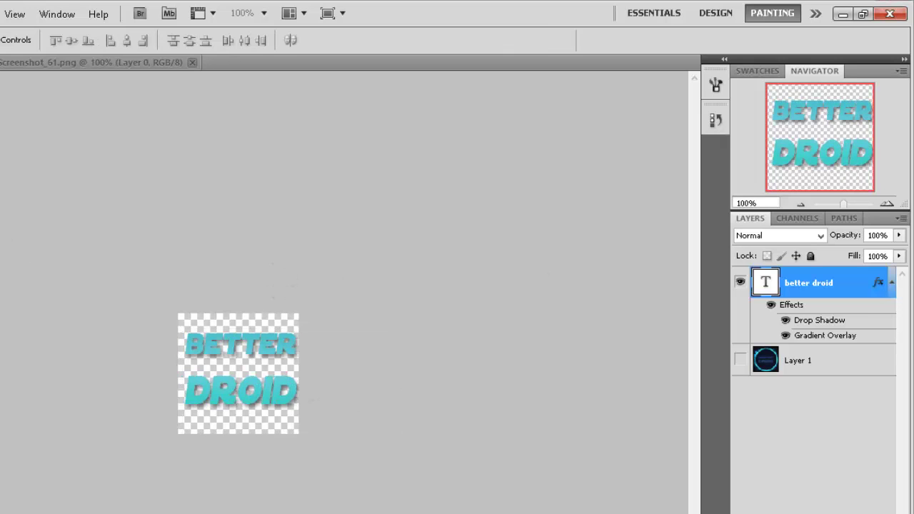
left_click_drag(845, 205, 856, 205)
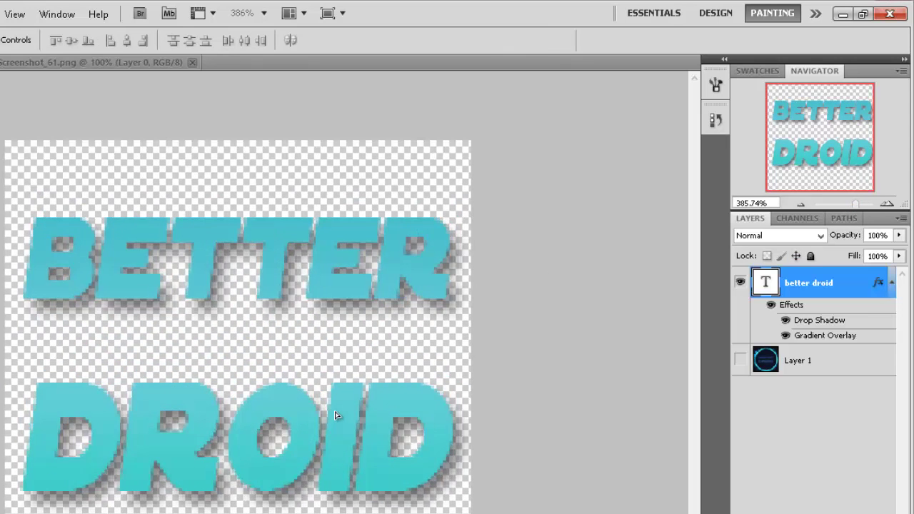
left_click_drag(339, 415, 335, 424)
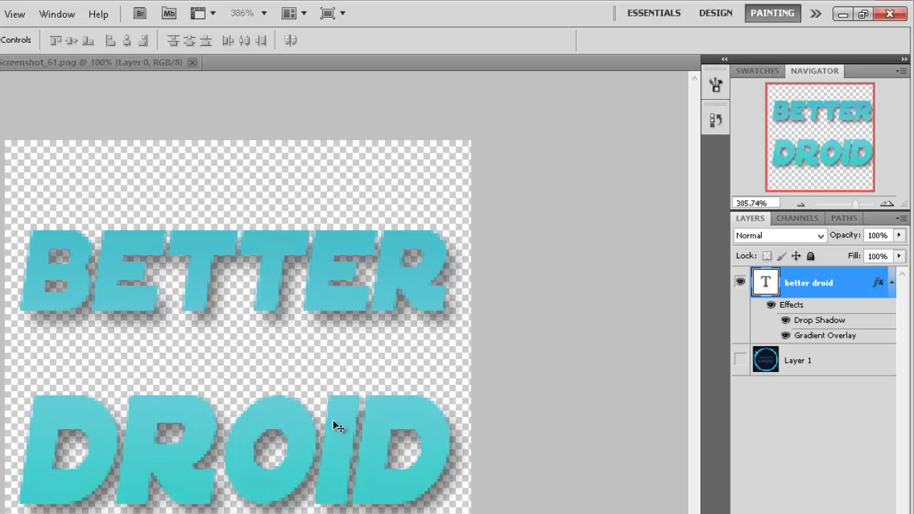
- Start saving the logo as a new file and browse to the MineDroid folder in the New Pictures Folder library
left_click(0, 13)
left_click(7, 260)
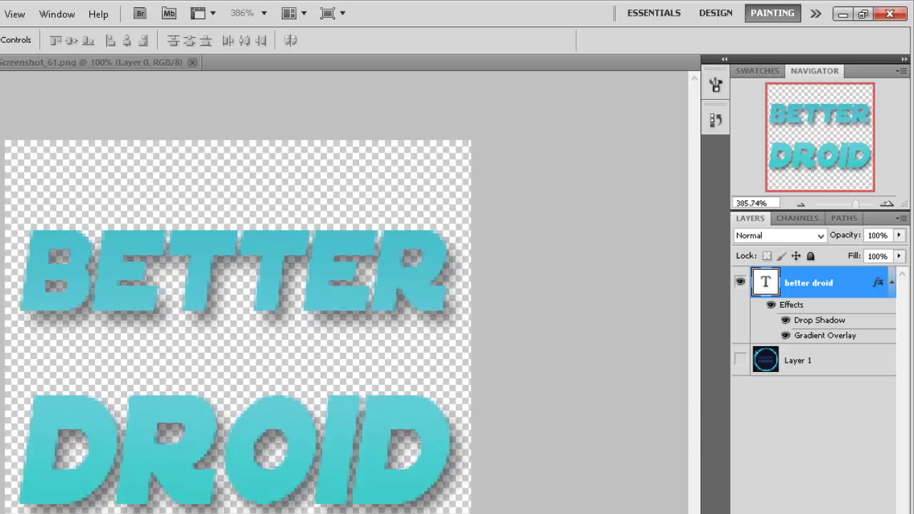
left_click(207, 432)
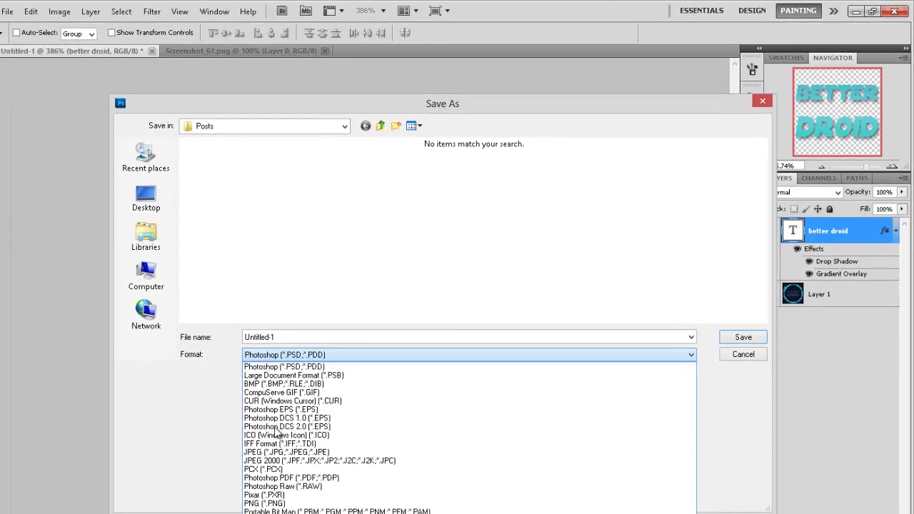
left_click(134, 225)
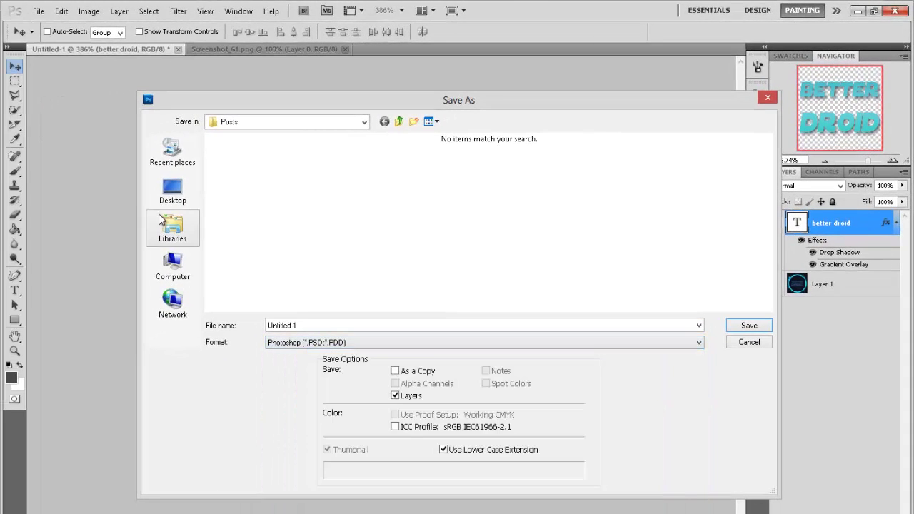
left_click(134, 226)
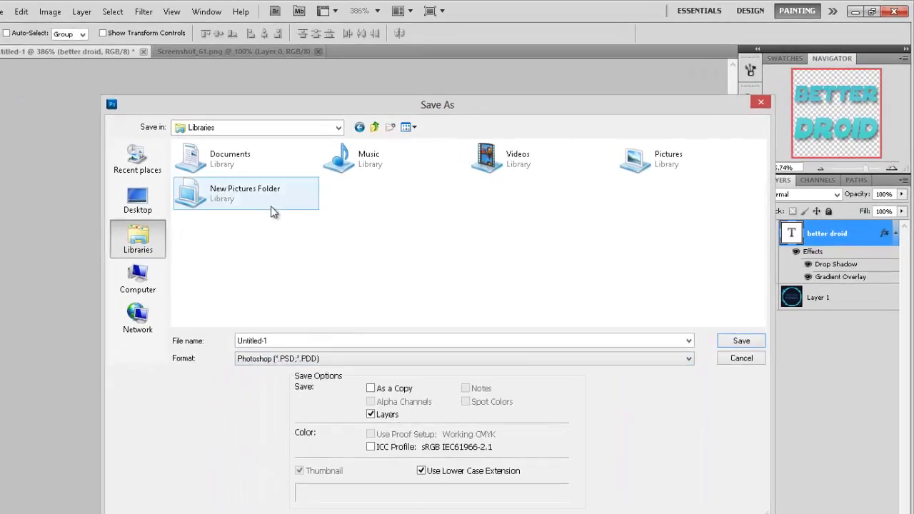
double_click(267, 194)
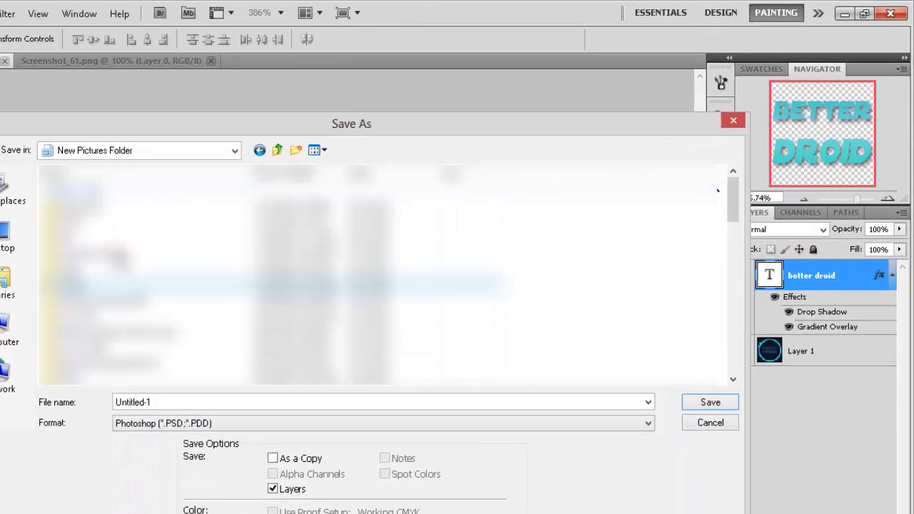
double_click(93, 219)
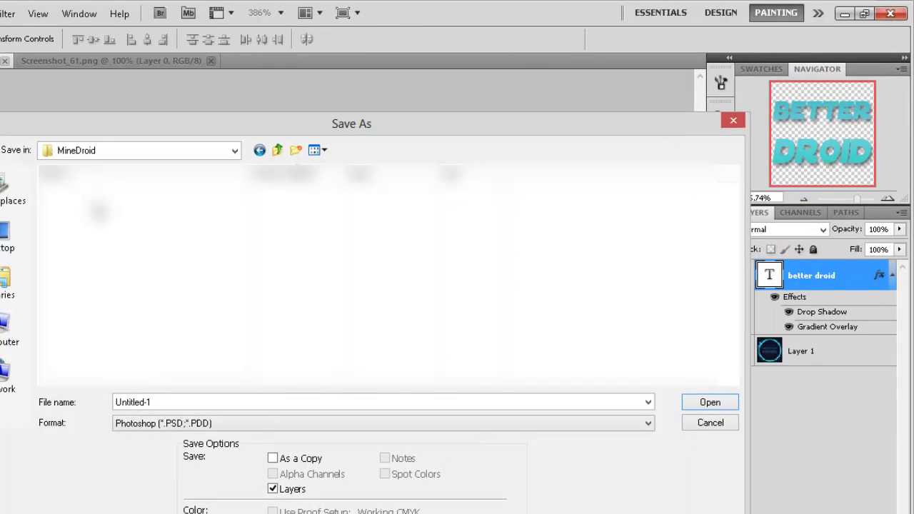
- Save the logo in PNG format under the name Tutorial
left_click(160, 423)
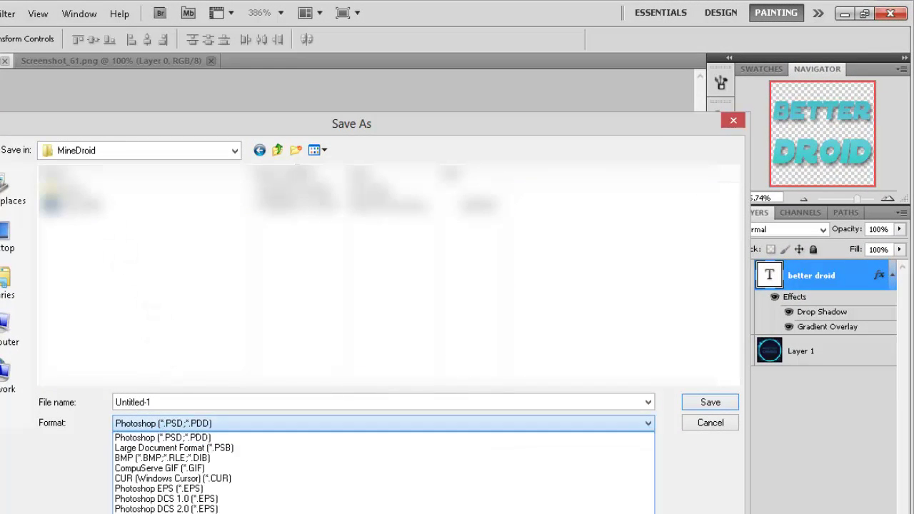
left_click(155, 512)
left_click(160, 402)
left_click(164, 402)
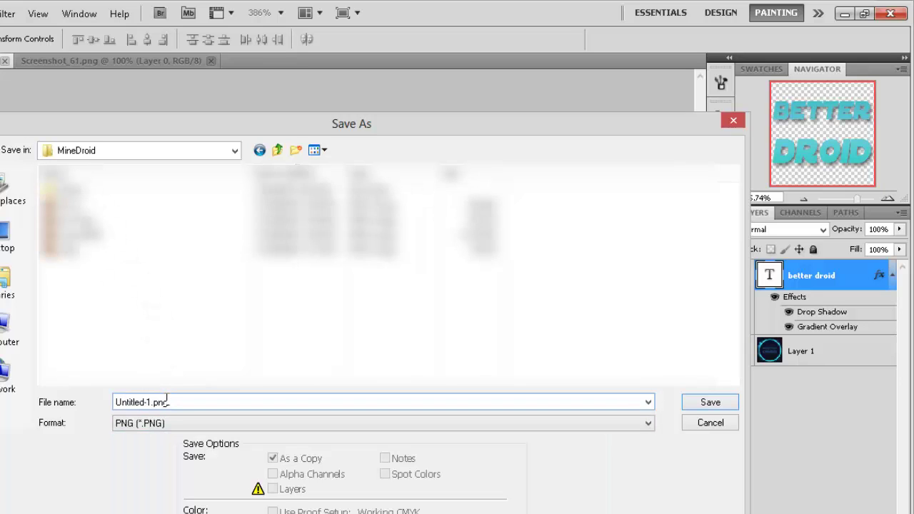
key("ctrl+a")
type("T")
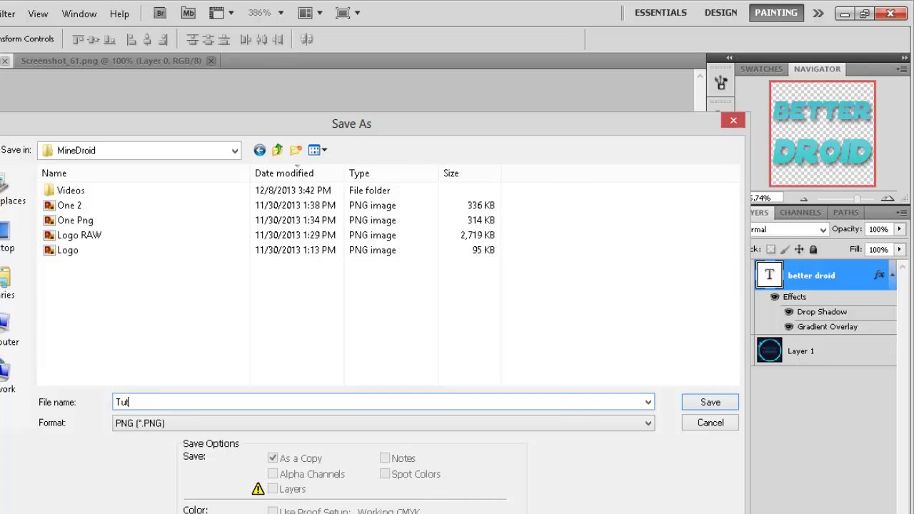
key("Return")
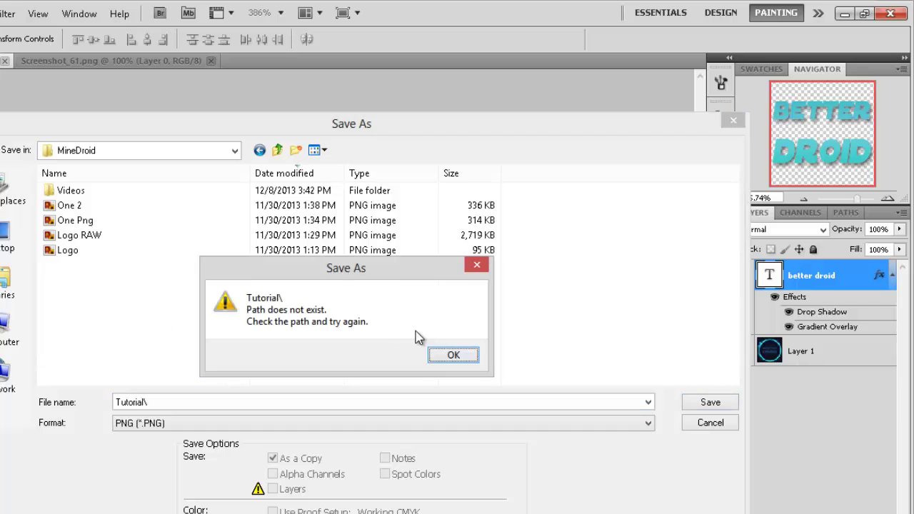
left_click(437, 354)
key("Return")
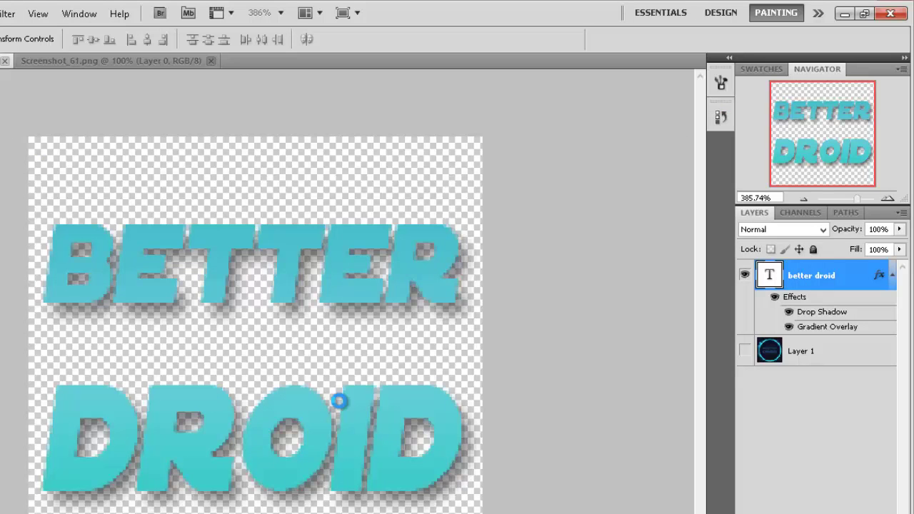
left_click(392, 233)
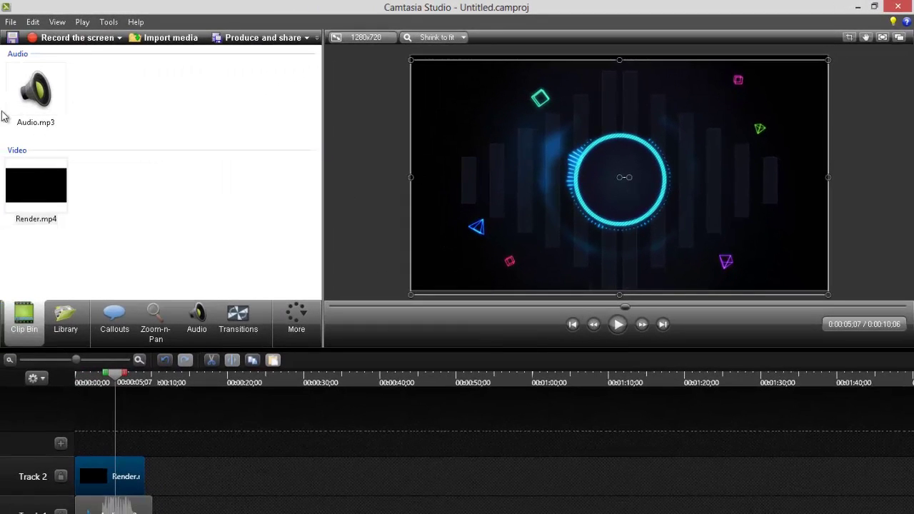
- In Camtasia Studio, import Tutorial.png from the pictures library and place it on Track 3 above the Render clip
left_click(169, 39)
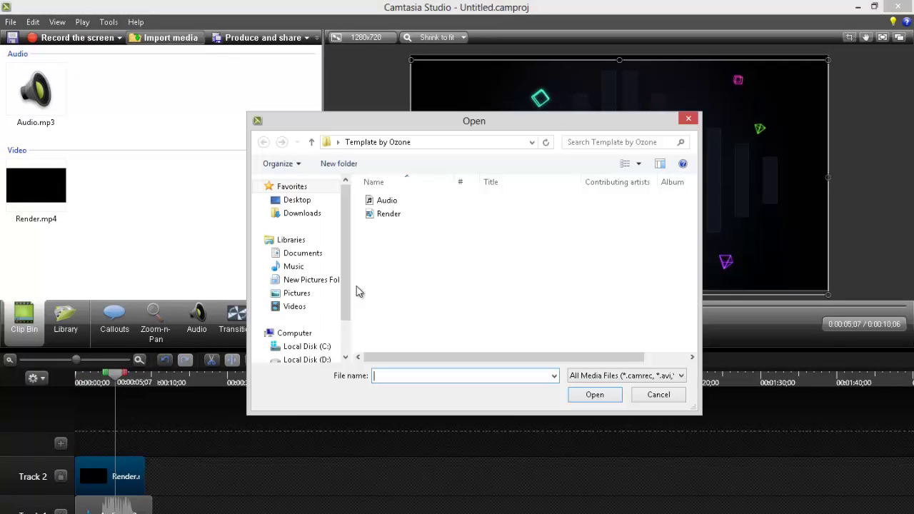
left_click(307, 279)
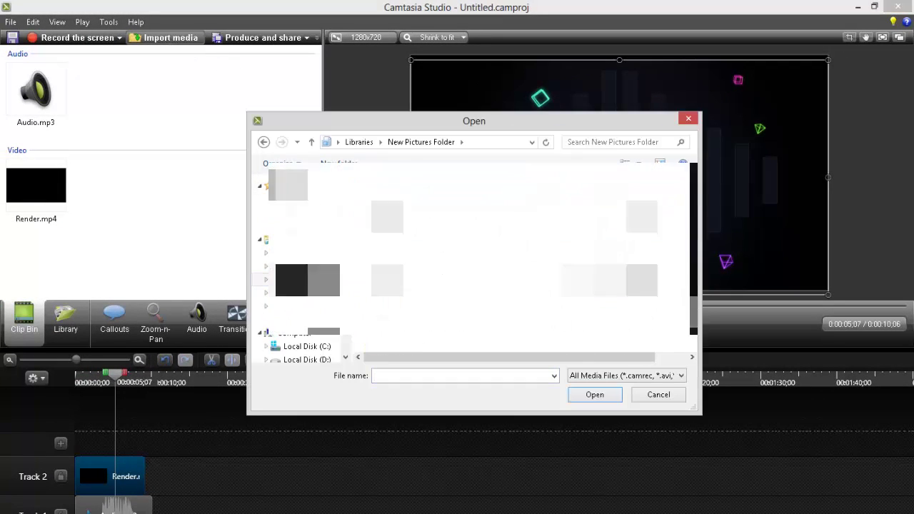
double_click(392, 277)
double_click(387, 202)
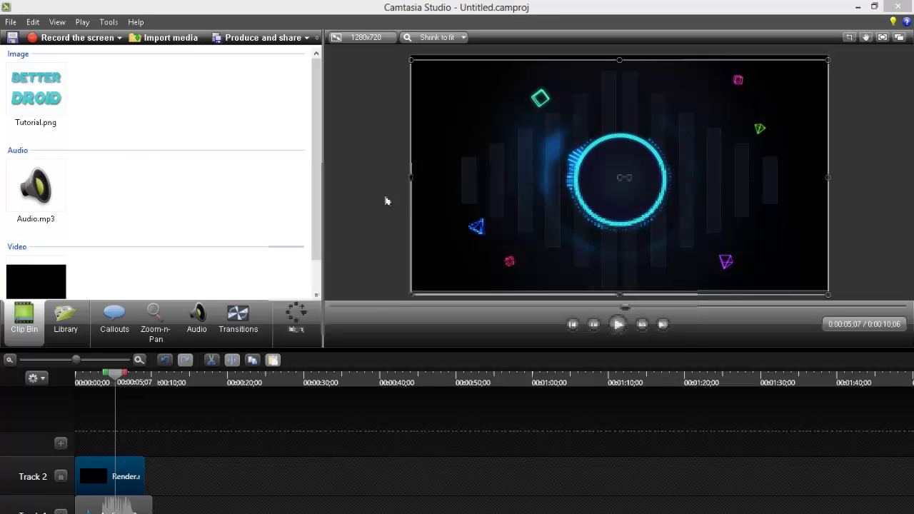
left_click(30, 104)
left_click_drag(95, 457, 98, 441)
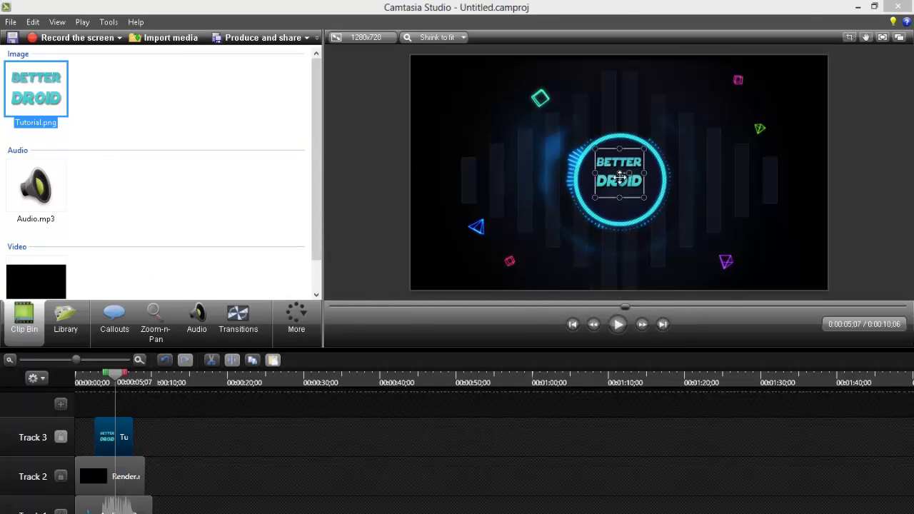
- Enlarge the BETTER DROID logo in the preview and center it inside the glowing ring
left_click_drag(643, 197, 671, 230)
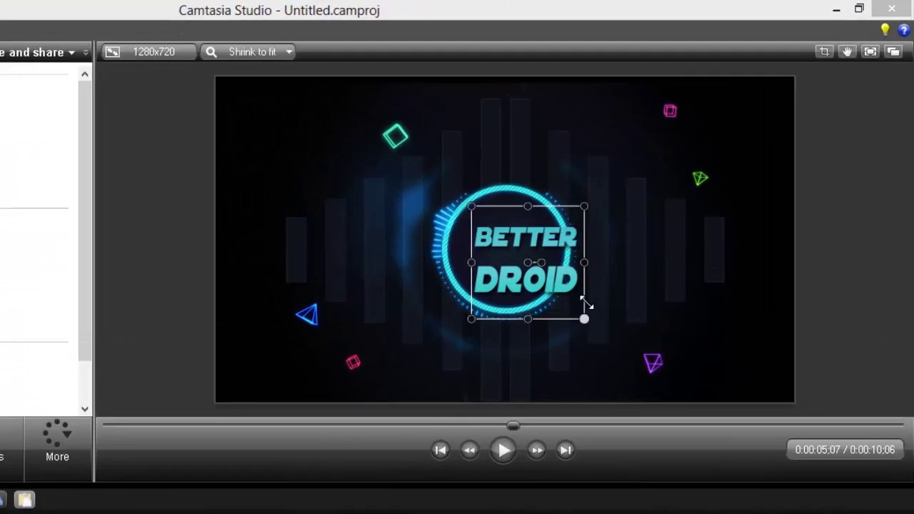
left_click_drag(466, 309, 453, 302)
left_click_drag(511, 365, 468, 315)
left_click(539, 364)
left_click(774, 360)
left_click_drag(497, 351, 497, 352)
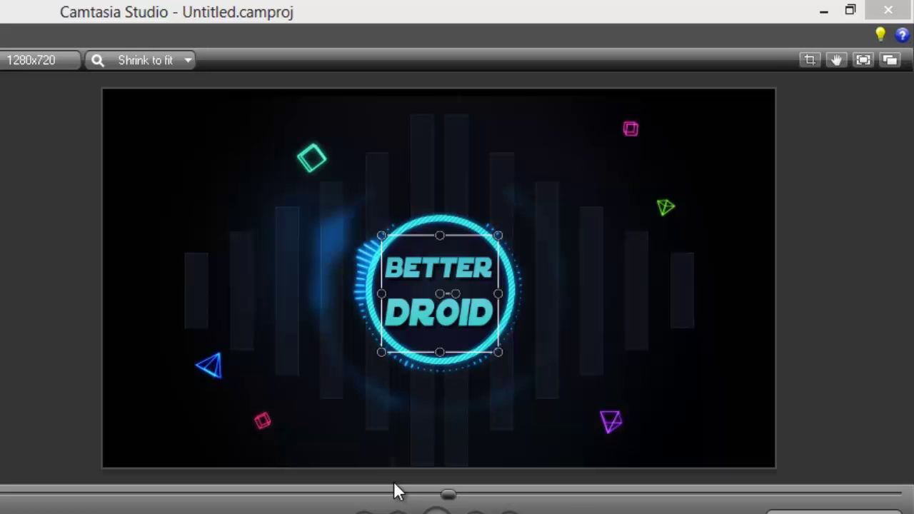
- Scrub through the intro's opening and play it from the start to check how the logo appears with the ring
left_click_drag(446, 502, 253, 497)
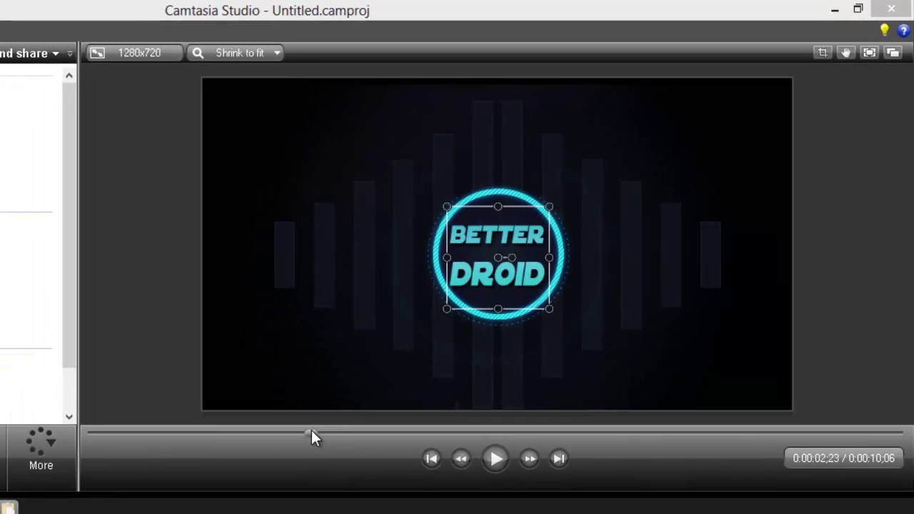
left_click_drag(304, 430, 276, 430)
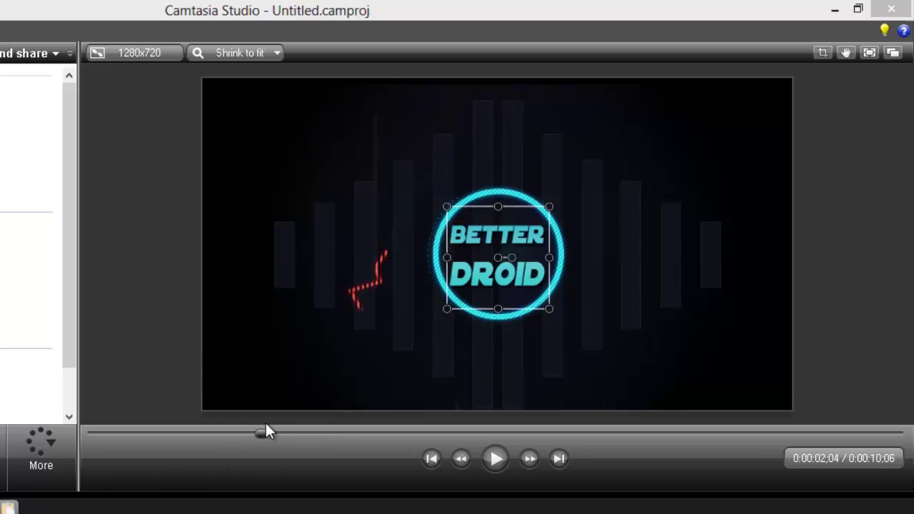
left_click(93, 434)
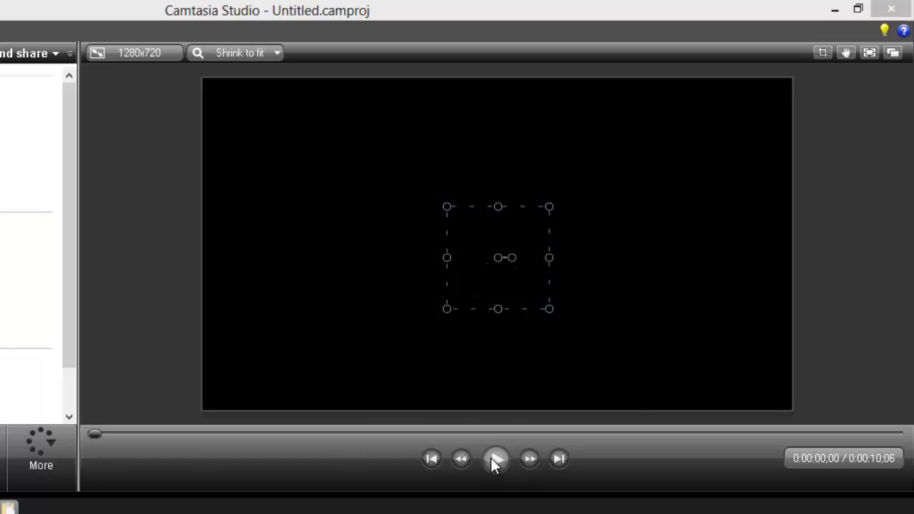
left_click(490, 458)
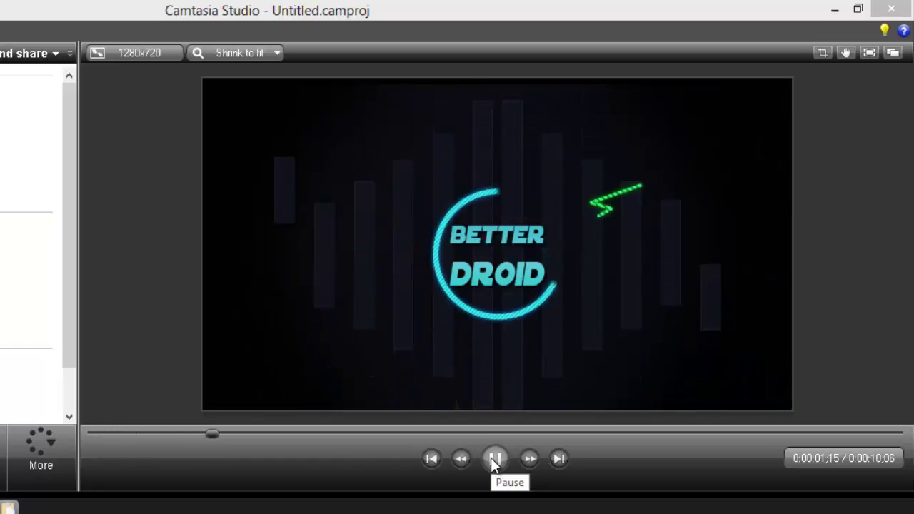
left_click(491, 458)
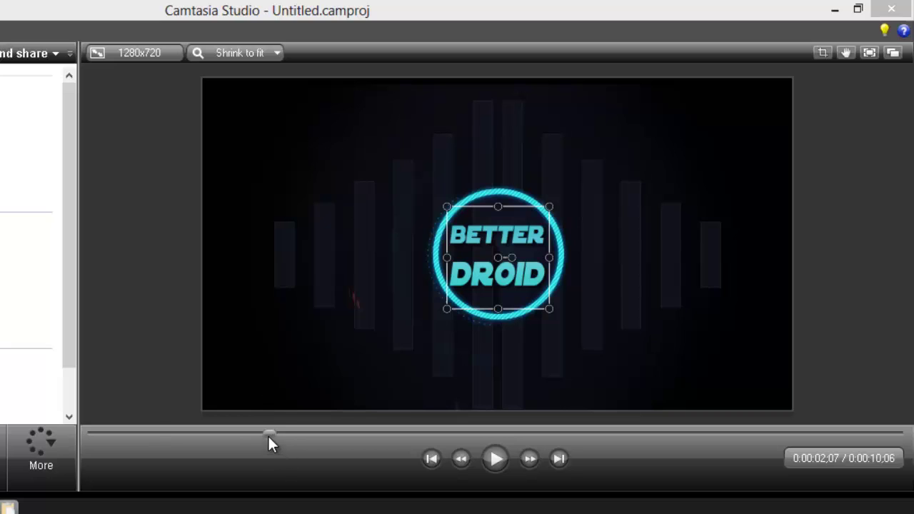
- Play the rest of the intro to its end and scrub back to review the logo inside the ring
left_click_drag(217, 433, 185, 433)
left_click(497, 463)
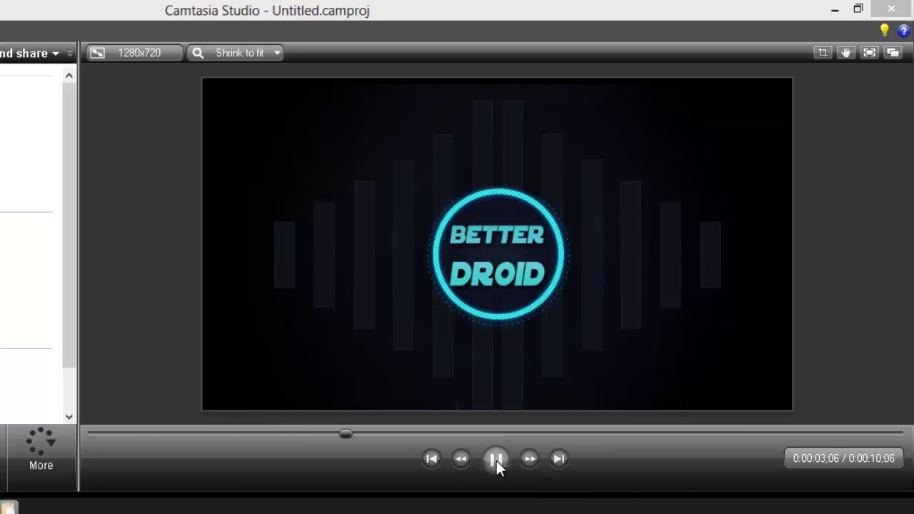
left_click(569, 259)
left_click(503, 464)
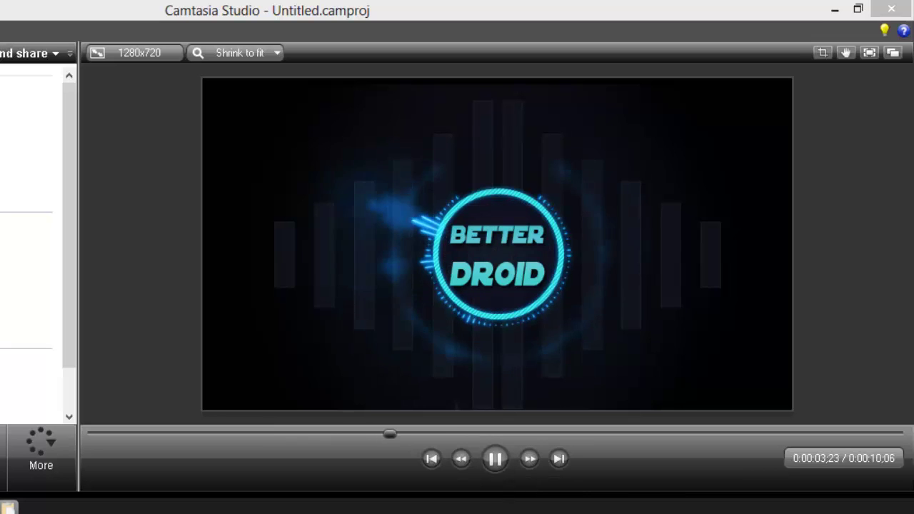
key("space")
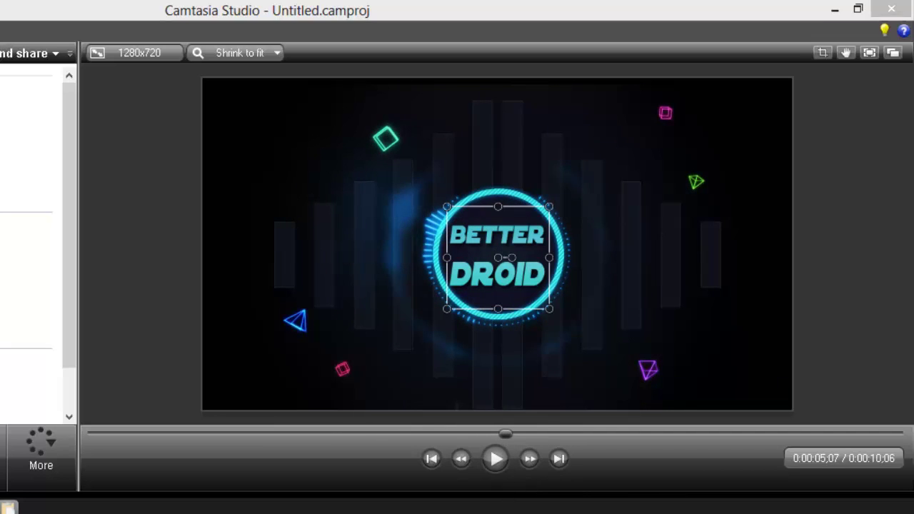
left_click(499, 462)
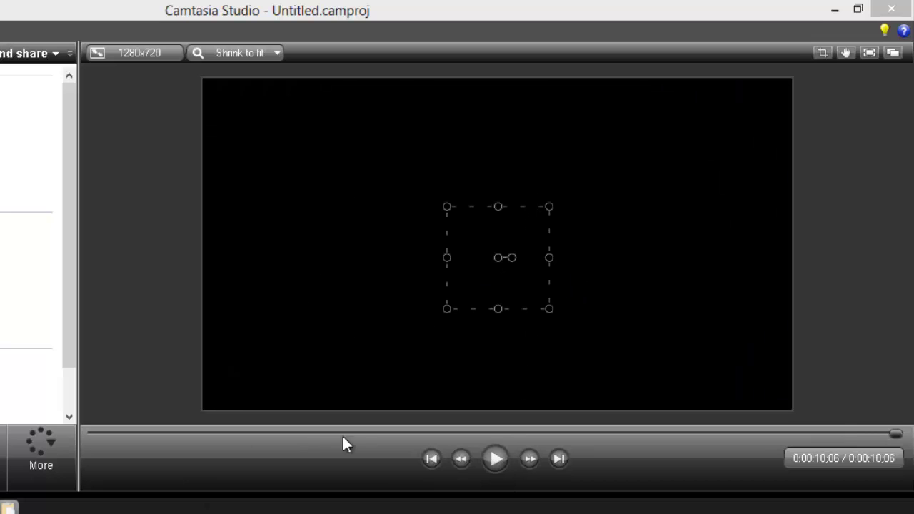
left_click_drag(894, 434, 400, 434)
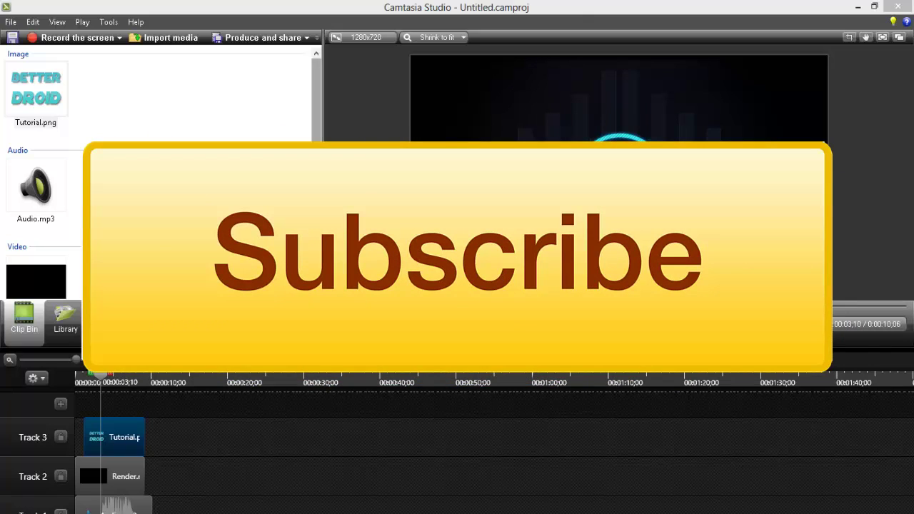
left_click_drag(316, 175, 316, 196)
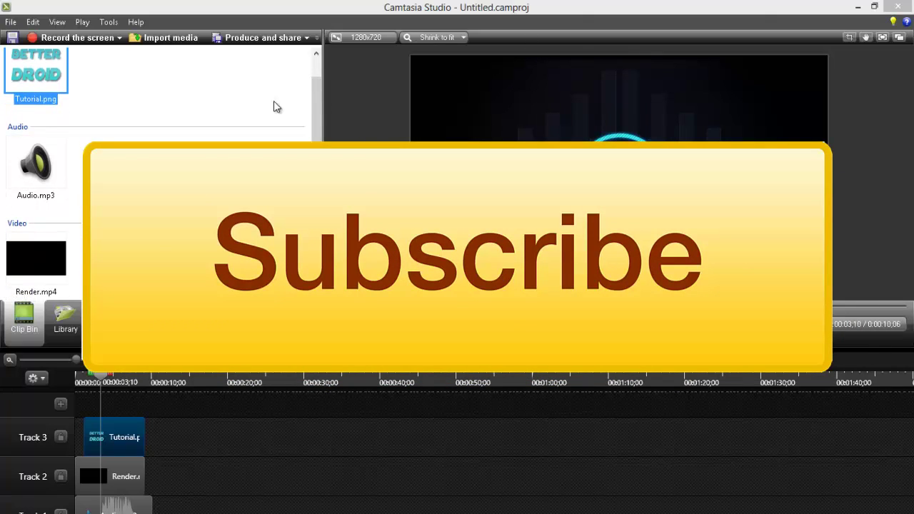